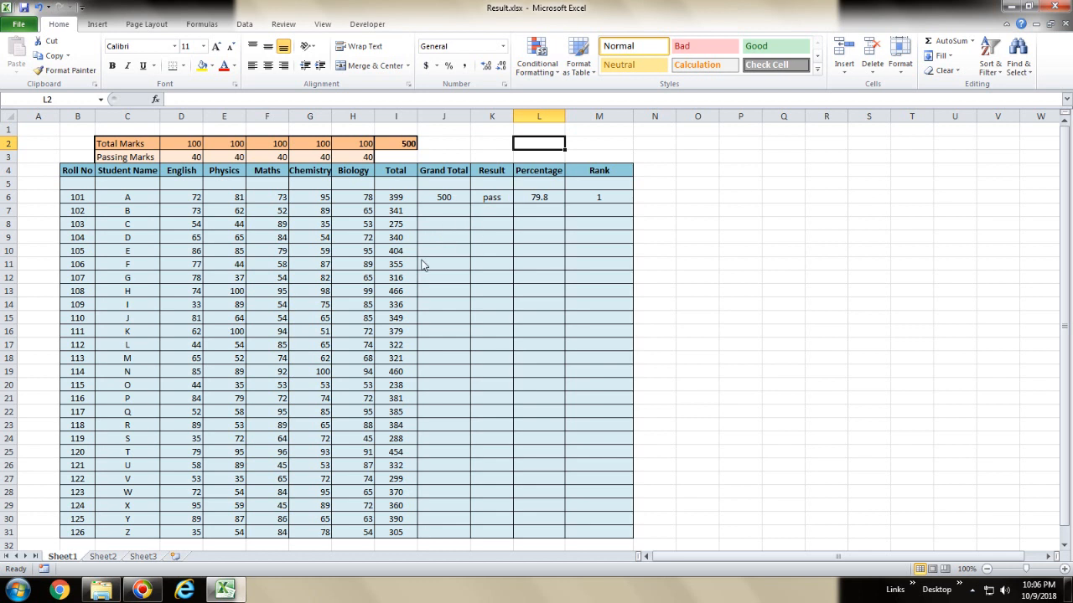
- Clear the Grand Total formula from cell J6 for the first student
{"action": "left_click", "coordinate": [457, 199]}
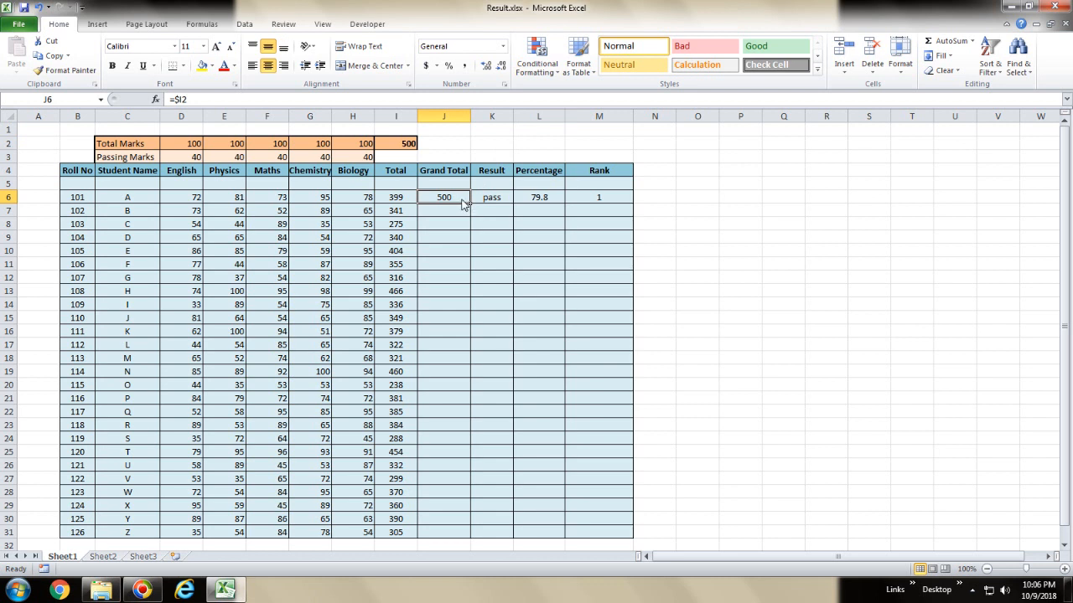
{"action": "double_click", "coordinate": [464, 202]}
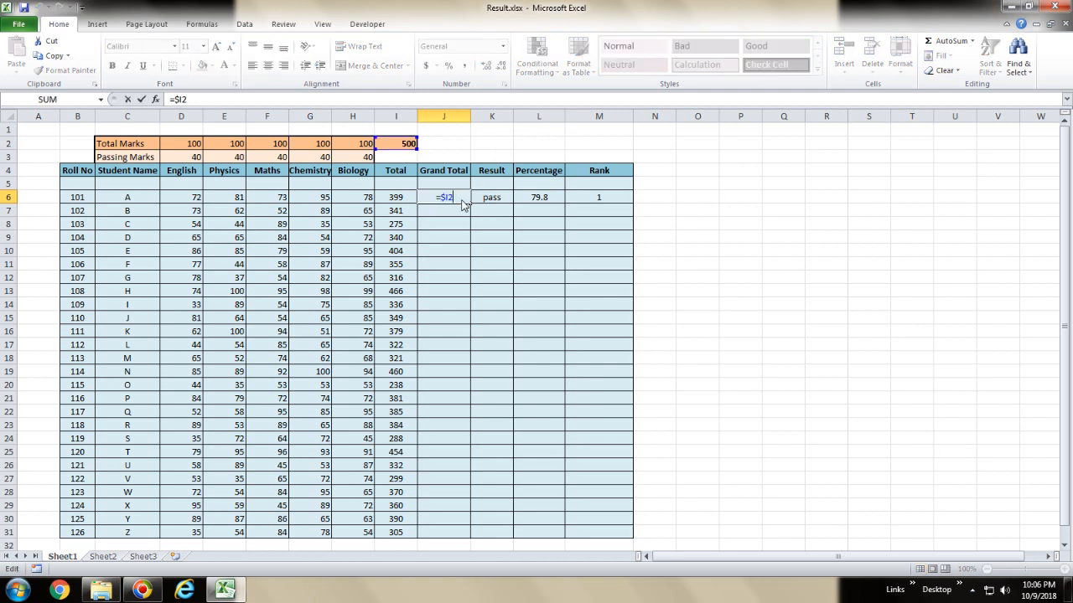
{"action": "double_click", "coordinate": [461, 203]}
{"action": "key", "text": "BackSpace"}
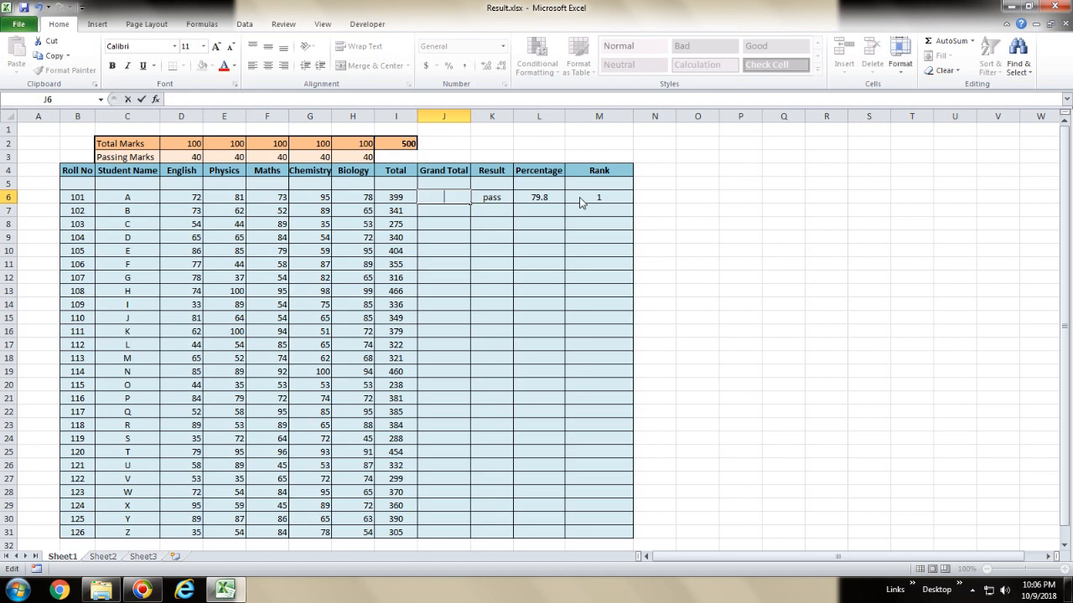
{"action": "left_click", "coordinate": [476, 238]}
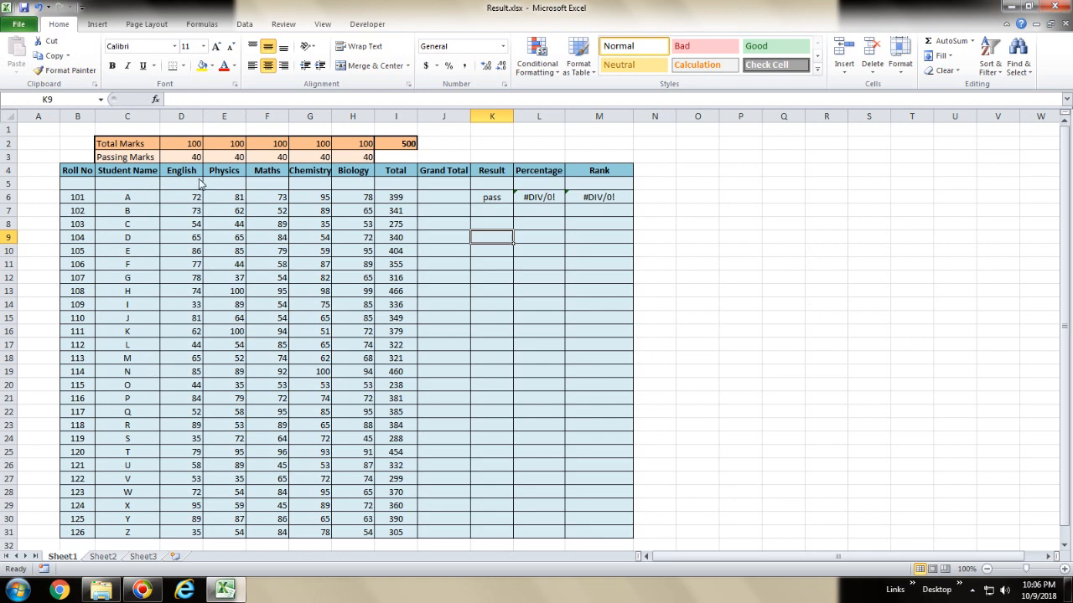
- Examine the subject marks, the Total column, the Total Marks and Passing Marks rows, and the sum formula in I2
{"action": "left_click_drag", "start_coordinate": [186, 173], "coordinate": [356, 202]}
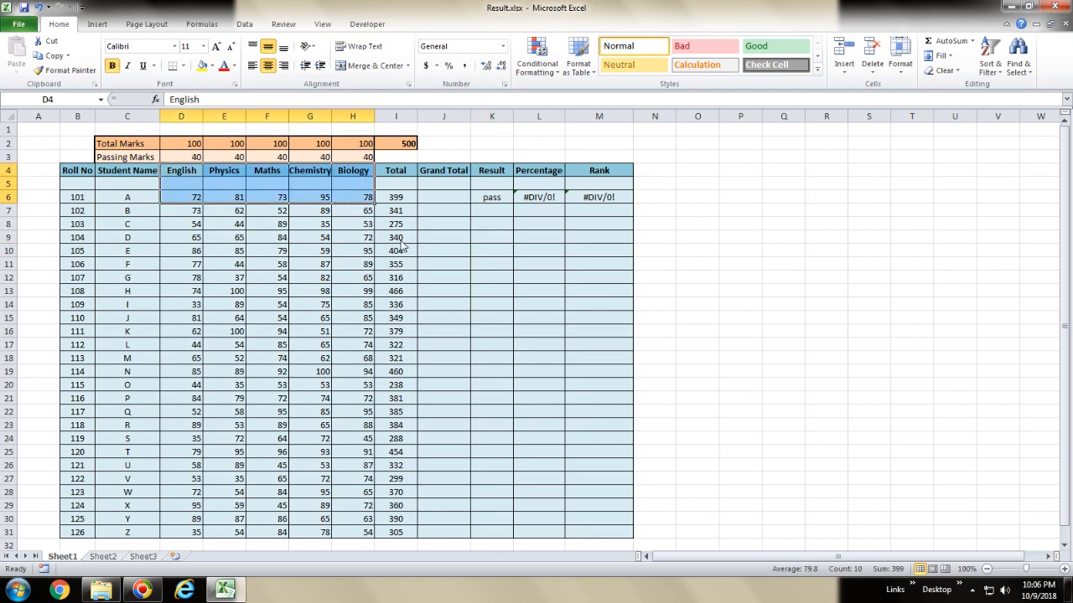
{"action": "left_click_drag", "start_coordinate": [408, 173], "coordinate": [410, 206]}
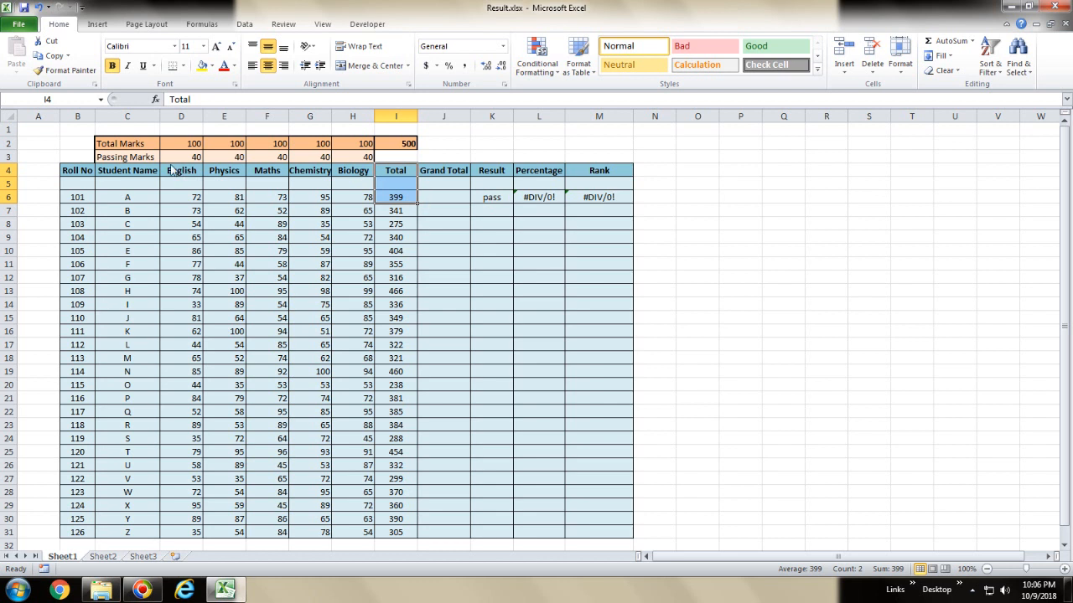
{"action": "left_click", "coordinate": [123, 147]}
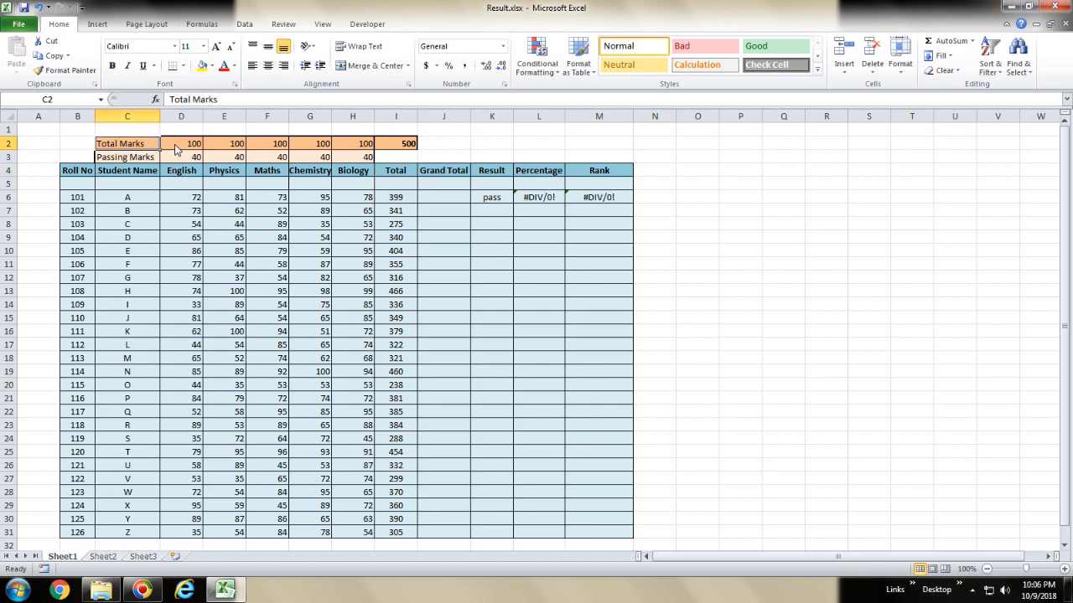
{"action": "left_click_drag", "start_coordinate": [176, 149], "coordinate": [354, 151]}
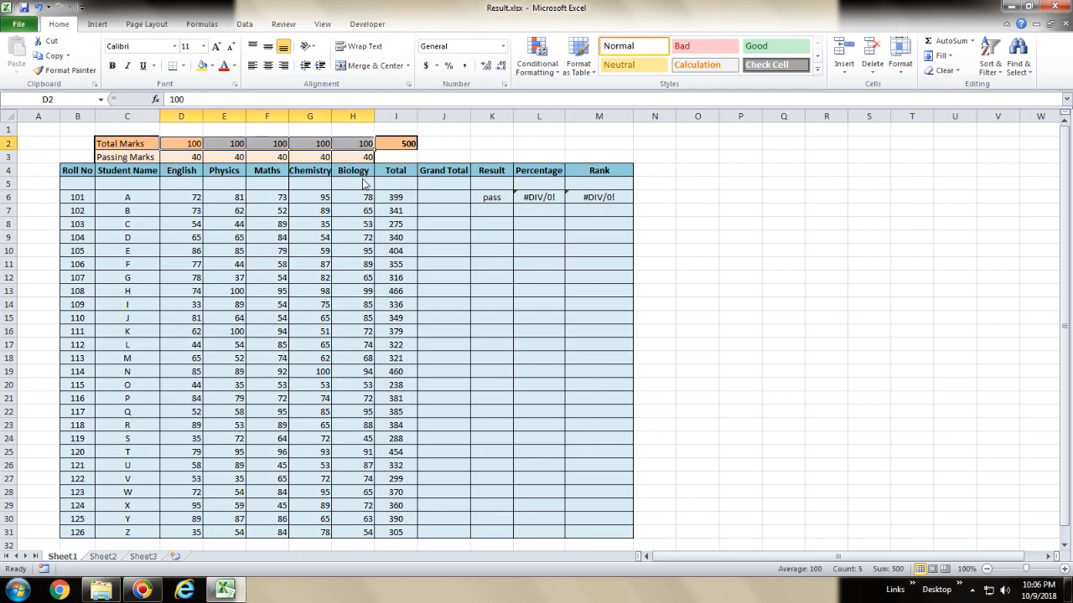
{"action": "left_click_drag", "start_coordinate": [176, 161], "coordinate": [360, 161]}
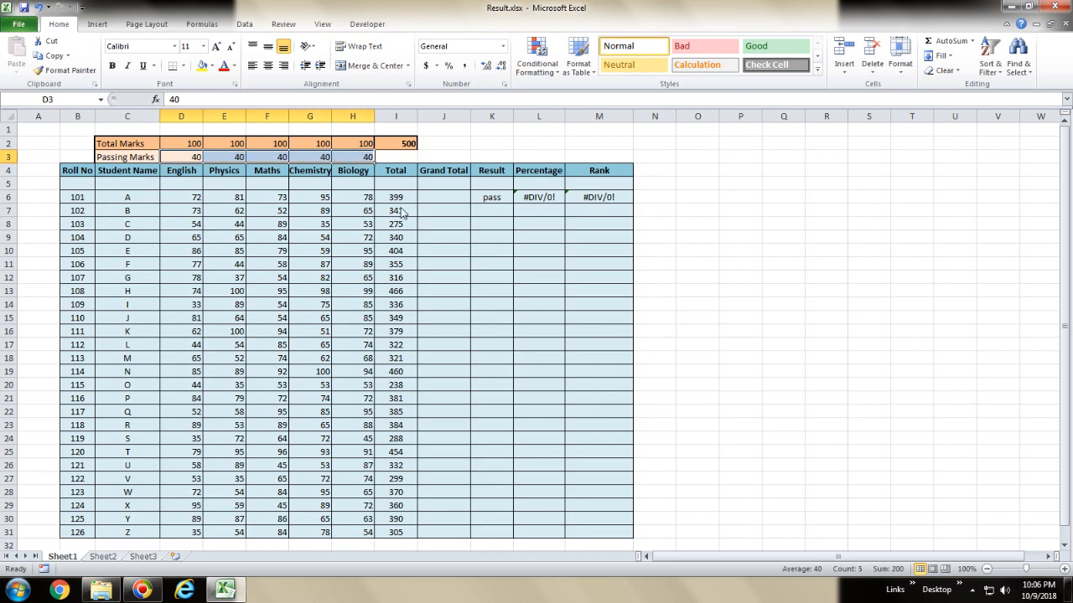
{"action": "left_click", "coordinate": [448, 200]}
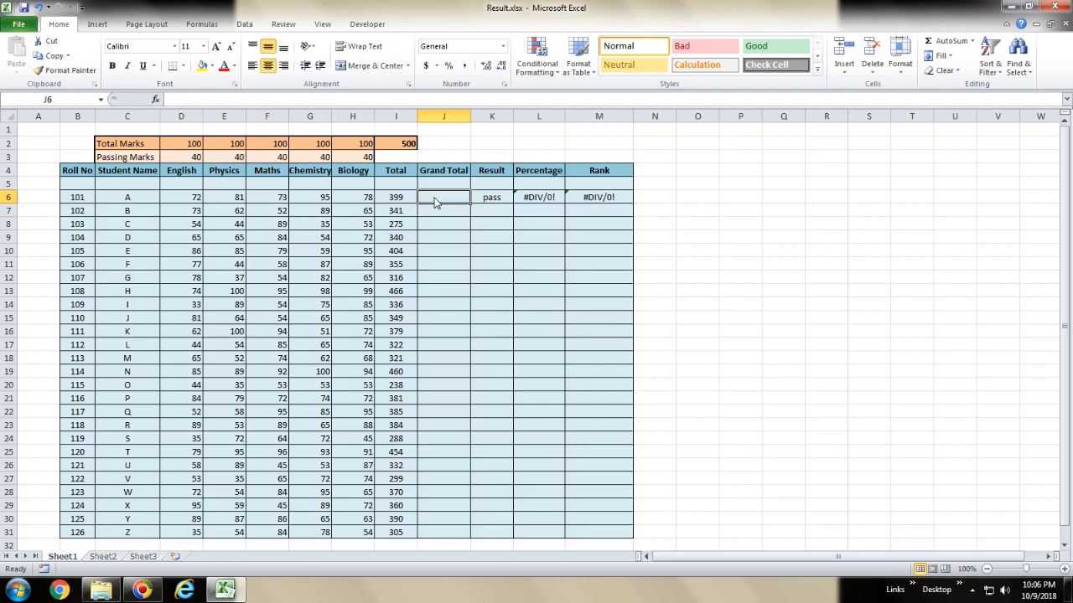
{"action": "left_click", "coordinate": [398, 146]}
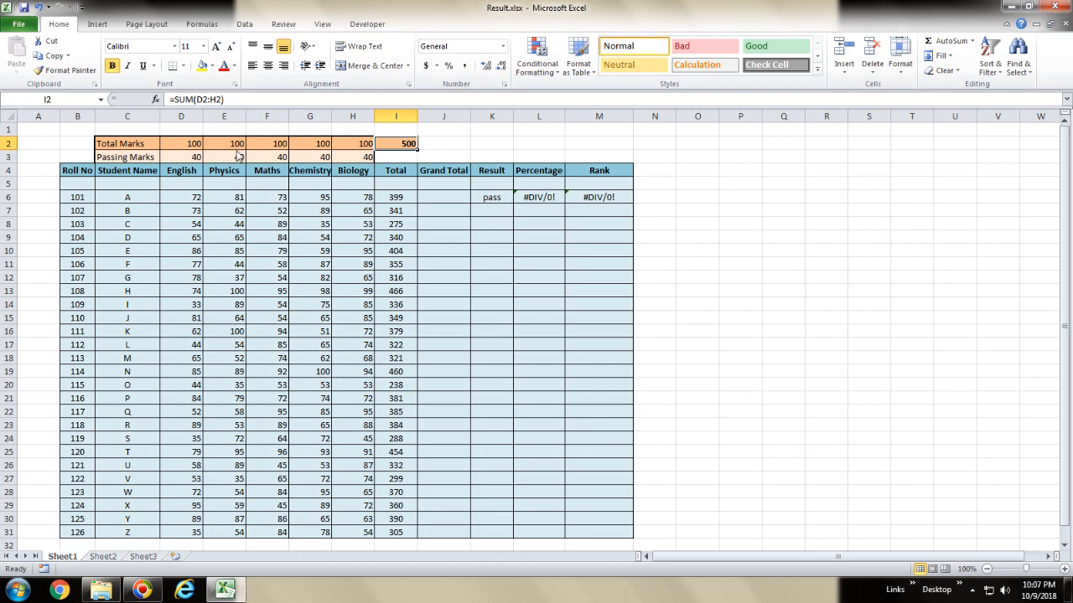
{"action": "left_click_drag", "start_coordinate": [195, 148], "coordinate": [343, 149]}
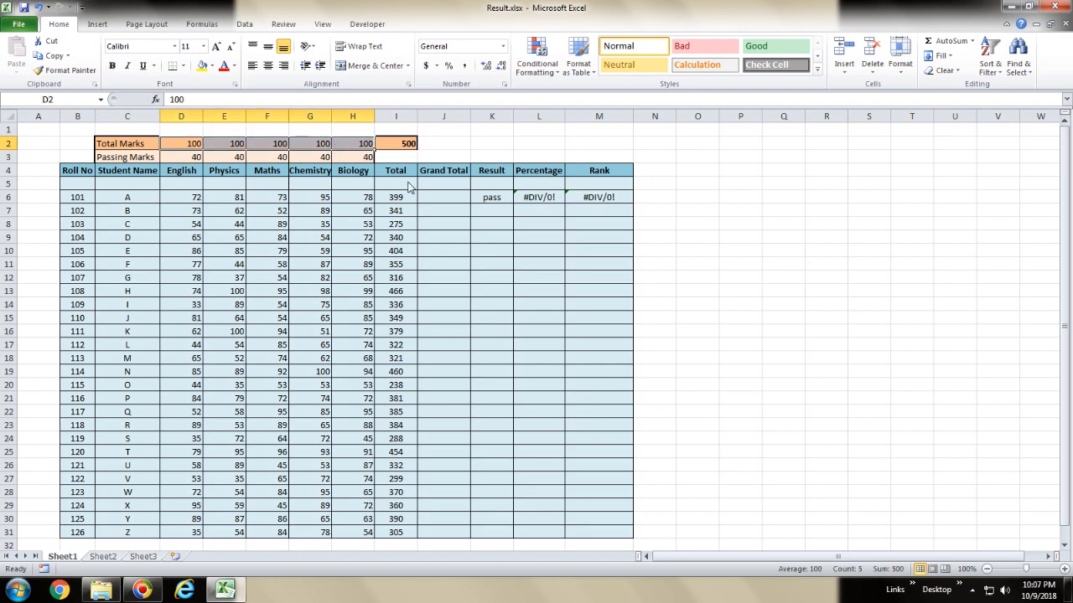
{"action": "left_click", "coordinate": [401, 149]}
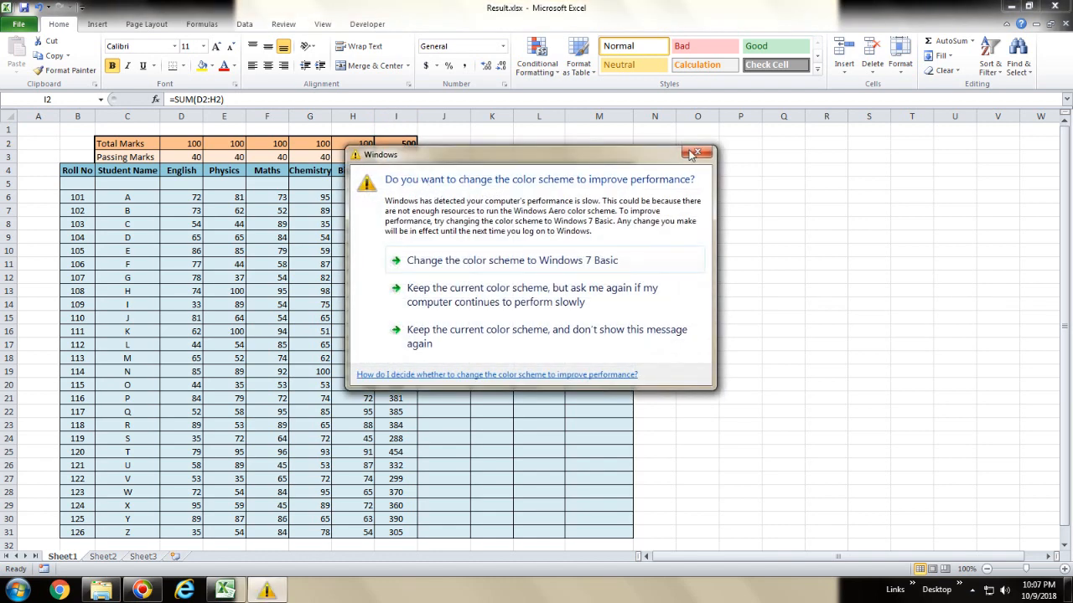
- Dismiss the Windows color scheme prompt and enter the formula =I2 in Grand Total cell J6
{"action": "left_click", "coordinate": [691, 154]}
{"action": "left_click", "coordinate": [446, 202]}
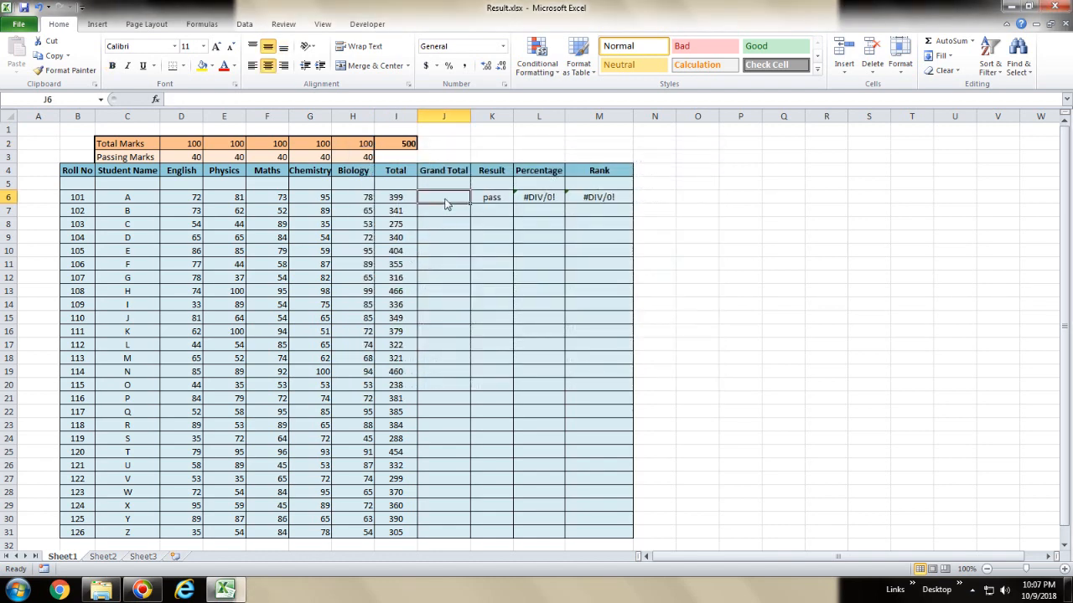
{"action": "double_click", "coordinate": [446, 202]}
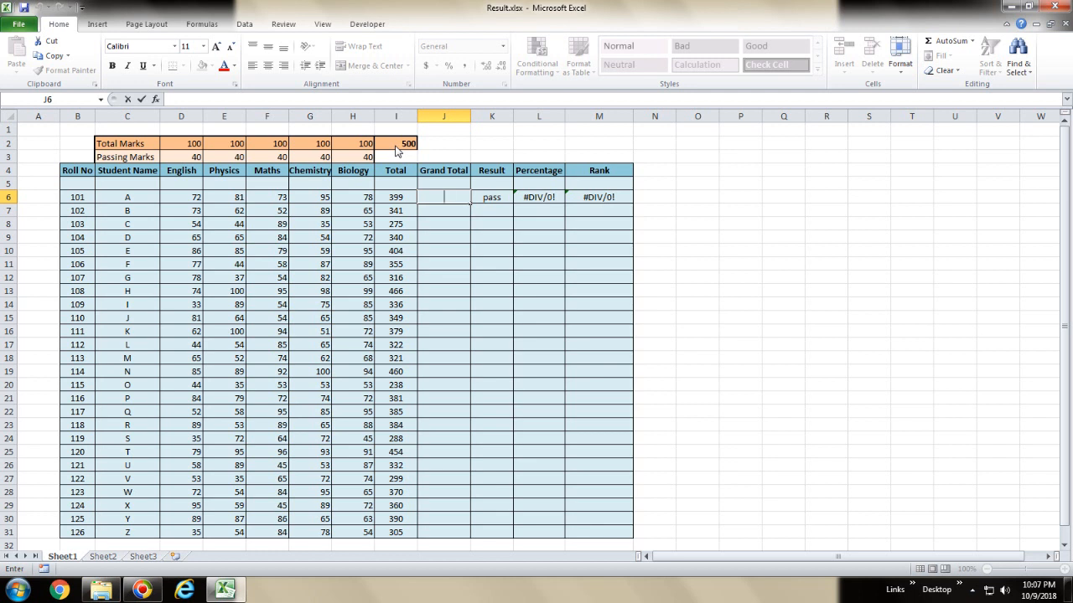
{"action": "type", "text": "="}
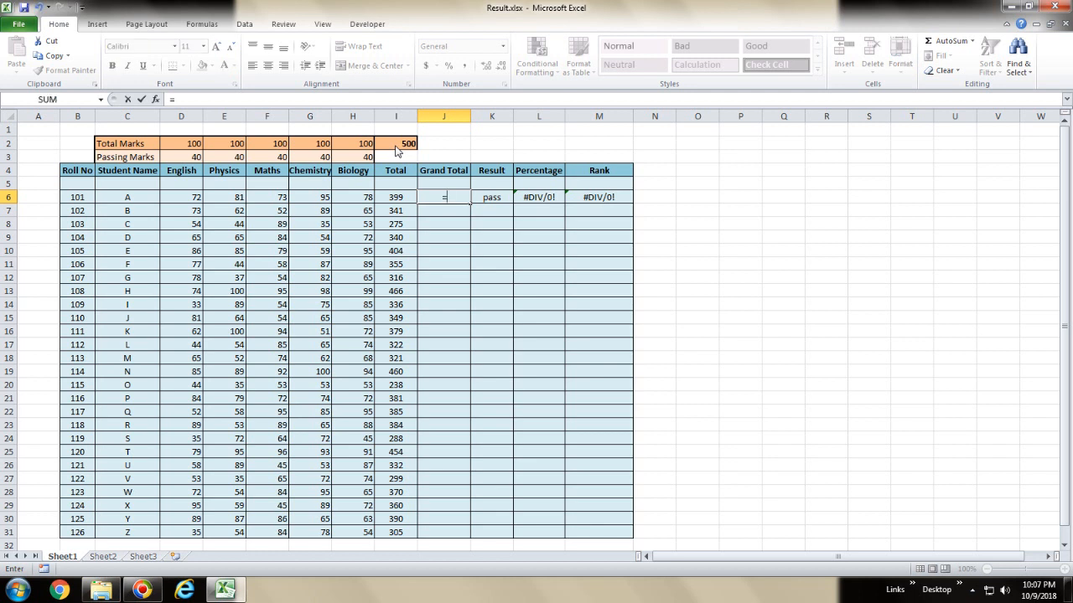
{"action": "left_click", "coordinate": [398, 146]}
{"action": "key", "text": "Return"}
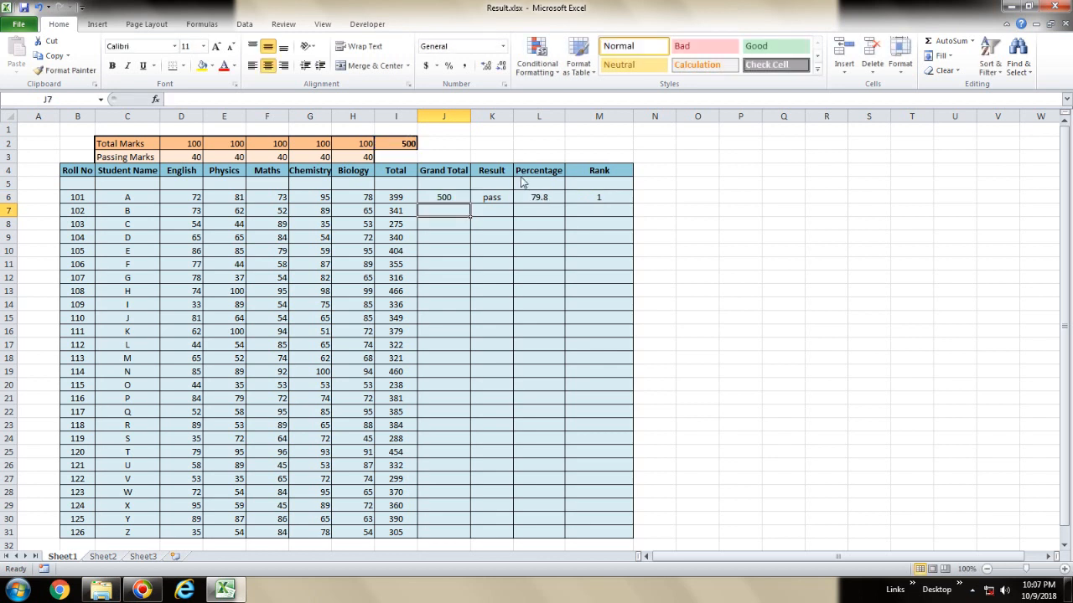
- Insert a blank column before the Result column
{"action": "left_click", "coordinate": [458, 199]}
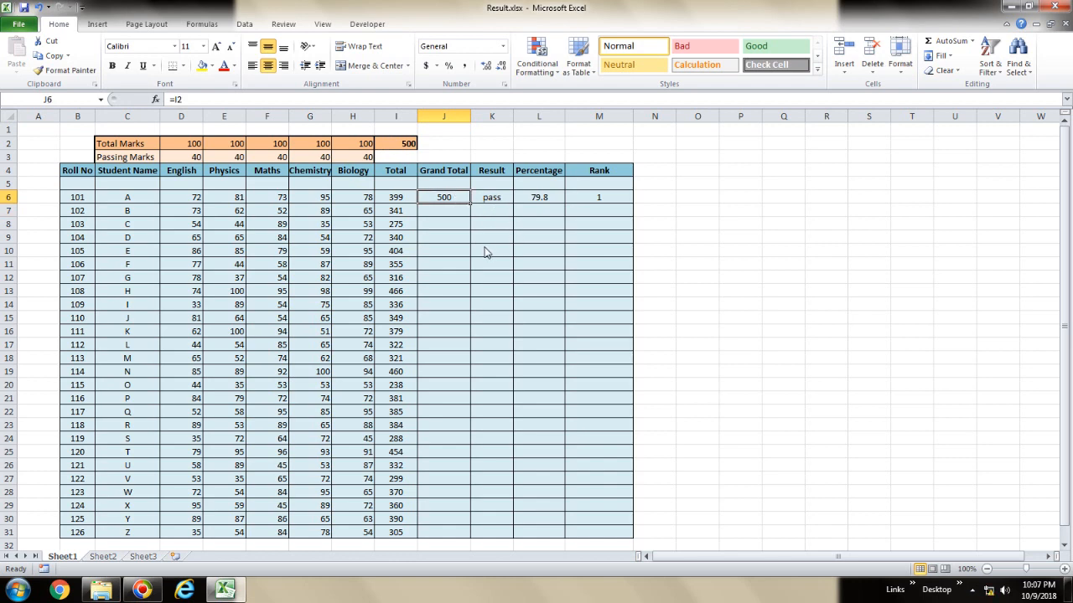
{"action": "right_click", "coordinate": [491, 119]}
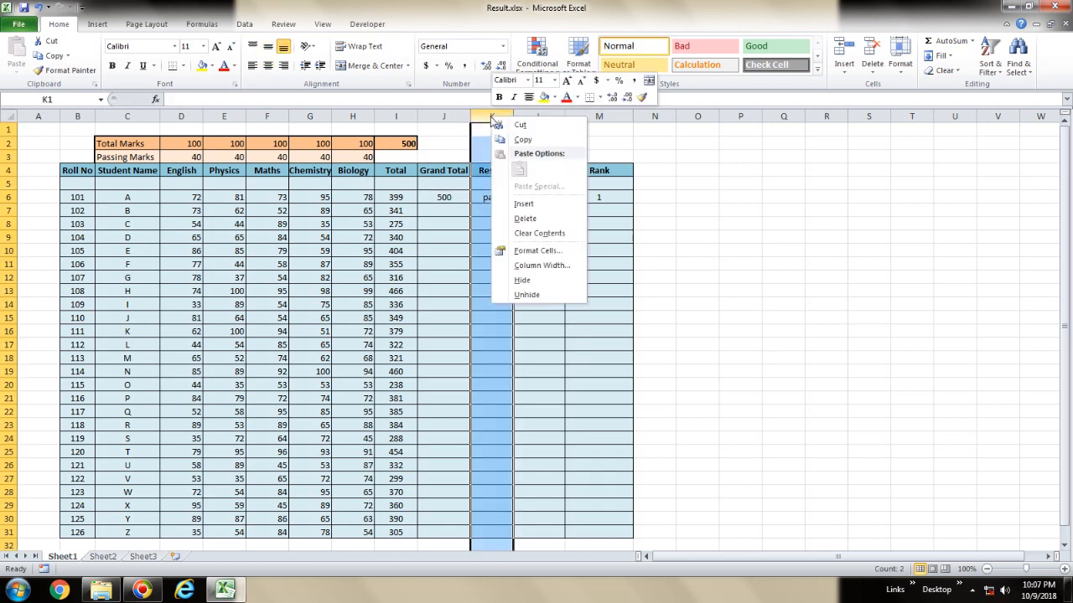
{"action": "left_click", "coordinate": [536, 206]}
- Try copying the relative Grand Total formula from J6 down to J9, and examine the copied formulas in J7 and J8
{"action": "left_click", "coordinate": [455, 201]}
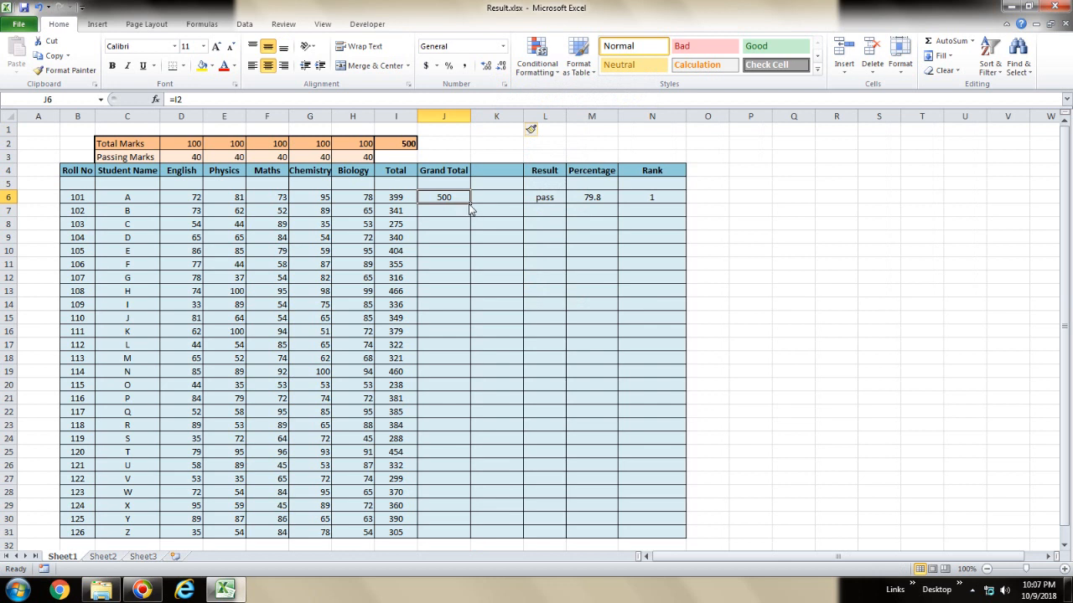
{"action": "left_click_drag", "start_coordinate": [469, 206], "coordinate": [471, 245]}
{"action": "left_click", "coordinate": [446, 209]}
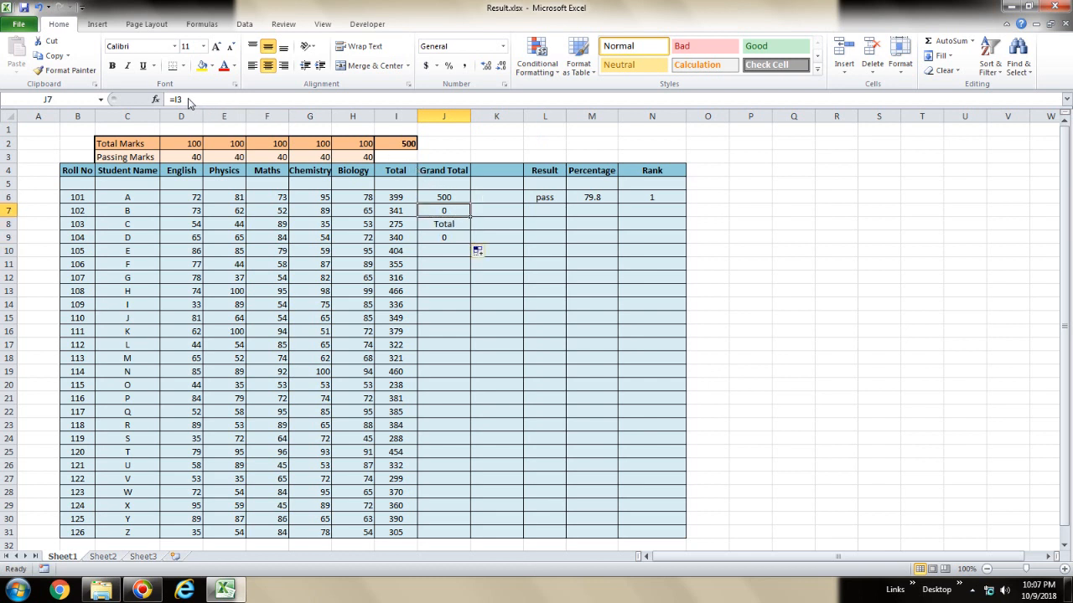
{"action": "left_click_drag", "start_coordinate": [181, 99], "coordinate": [168, 99]}
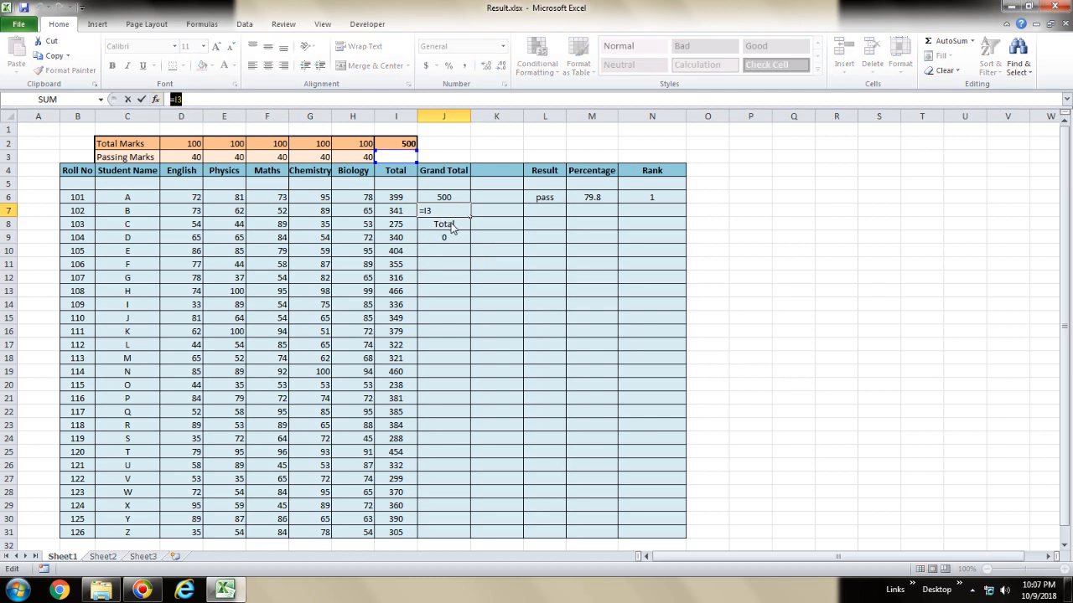
{"action": "key", "text": "Escape"}
{"action": "left_click", "coordinate": [453, 227]}
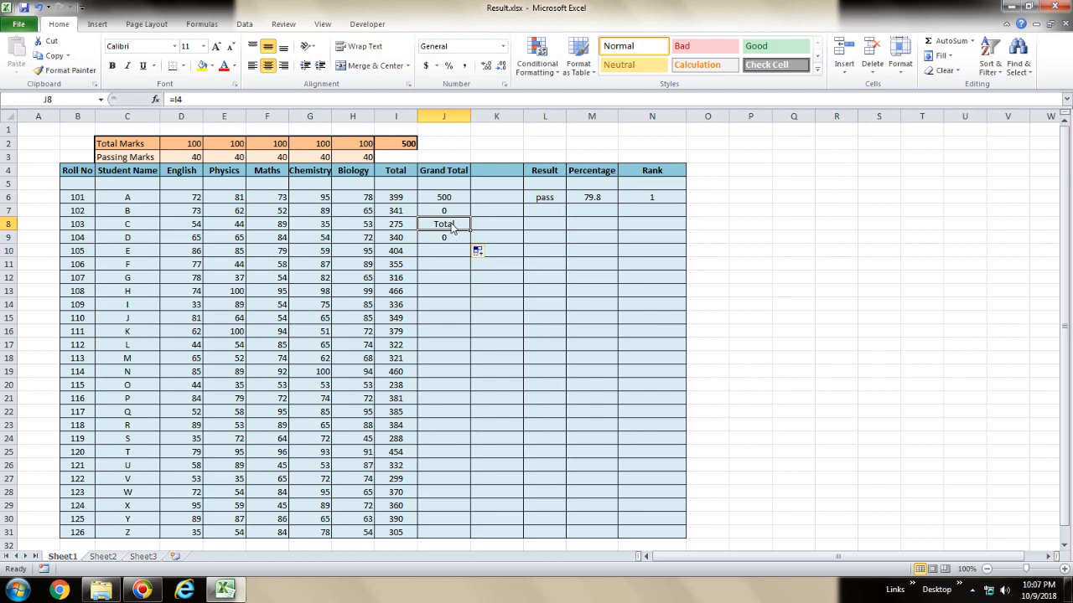
{"action": "left_click_drag", "start_coordinate": [187, 101], "coordinate": [170, 103]}
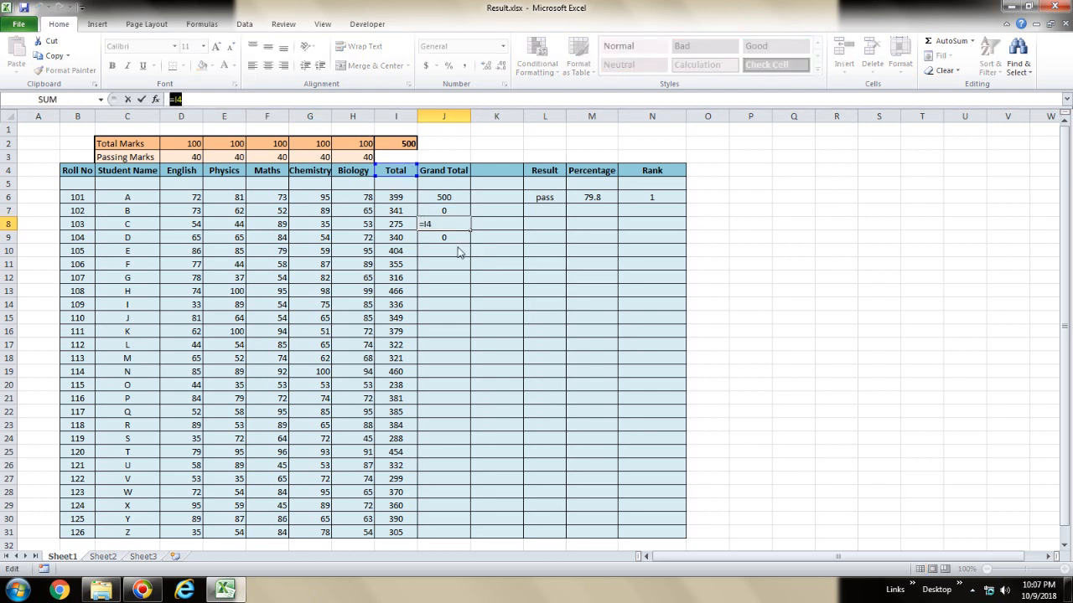
{"action": "key", "text": "Escape"}
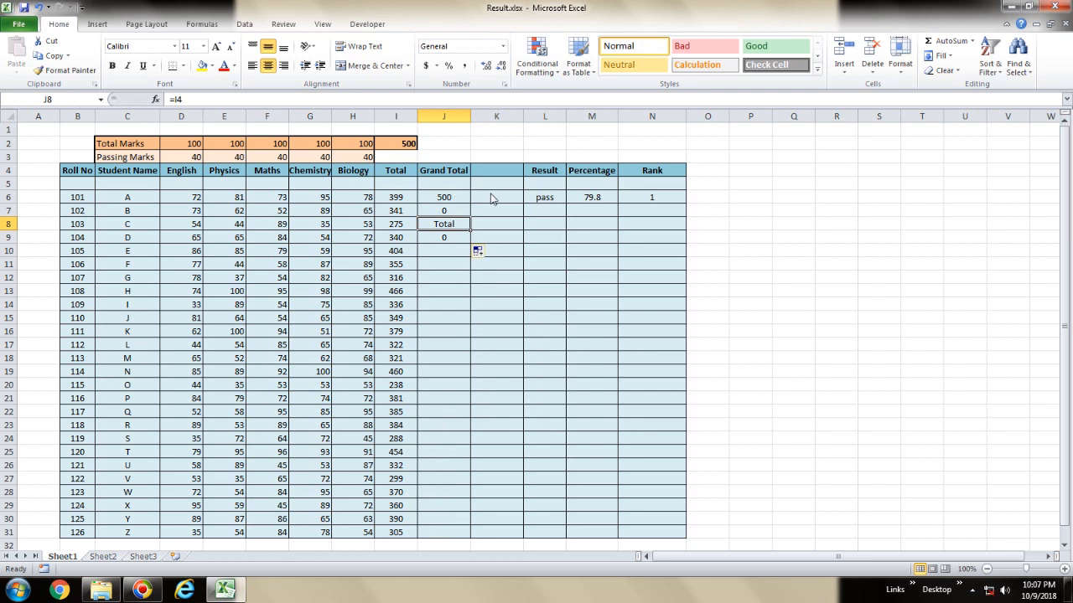
{"action": "left_click", "coordinate": [452, 201]}
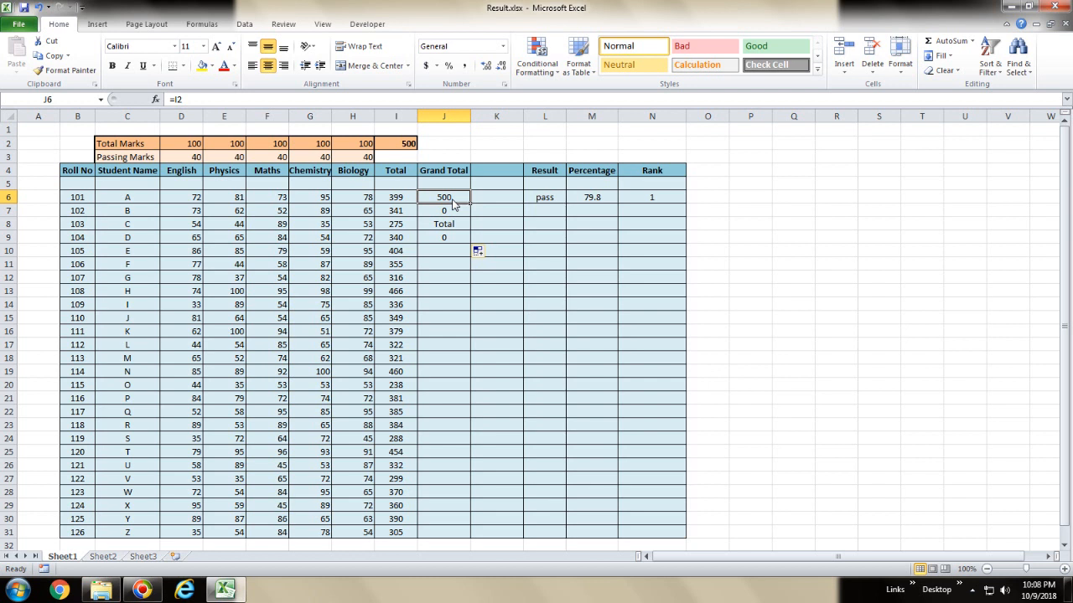
{"action": "key", "text": "shift+Down"}
{"action": "key", "text": "shift+Down"}
{"action": "key", "text": "shift+Down"}
{"action": "left_click", "coordinate": [454, 202]}
{"action": "key", "text": "ctrl+shift+Down"}
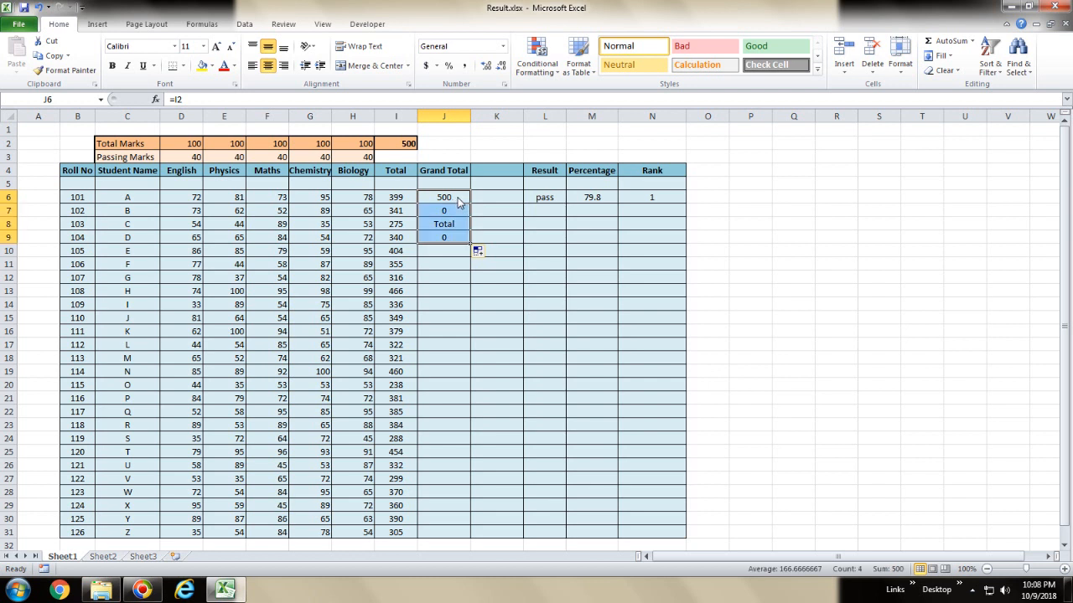
- Make the reference in Grand Total cell J6 absolute so the formula is =$I$2
{"action": "left_click", "coordinate": [459, 201]}
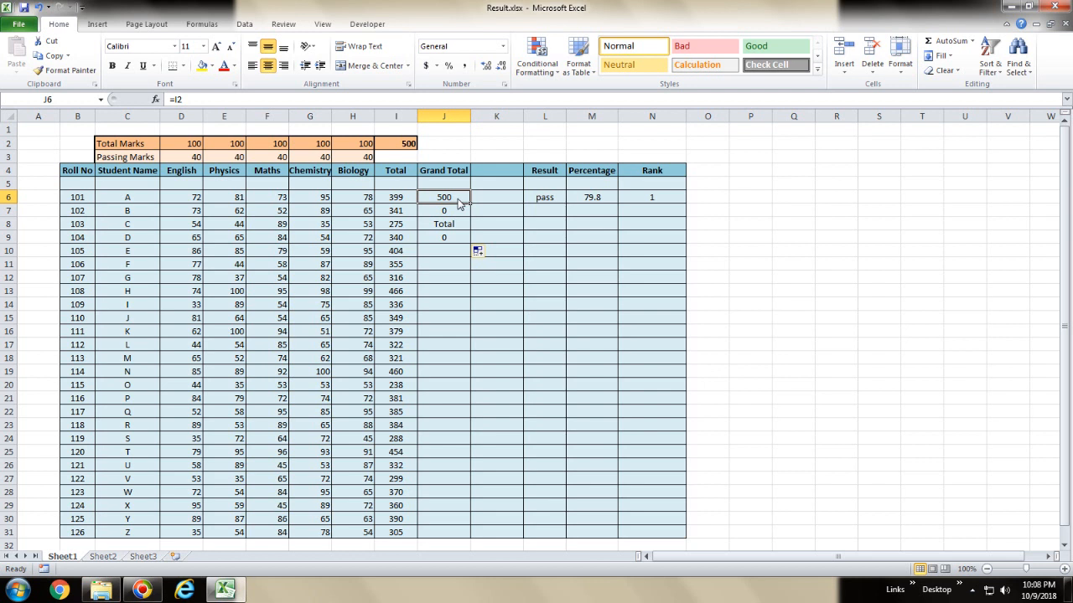
{"action": "double_click", "coordinate": [457, 201]}
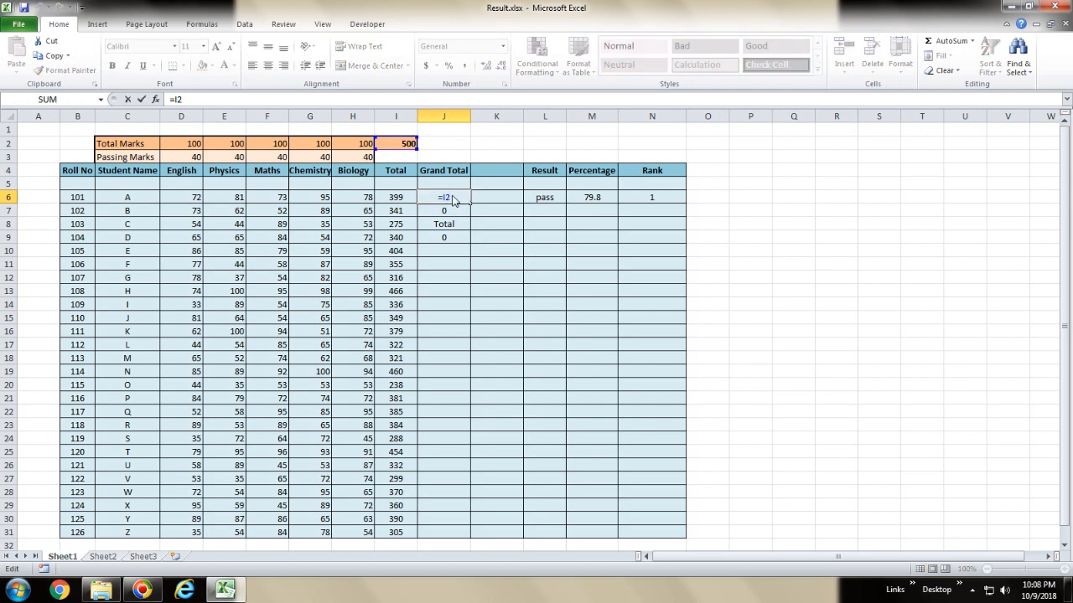
{"action": "key", "text": "F4"}
{"action": "mouse_move", "coordinate": [437, 198]}
{"action": "left_mouse_down"}
{"action": "mouse_move", "coordinate": [452, 199]}
{"action": "mouse_move", "coordinate": [437, 199]}
{"action": "left_mouse_up"}
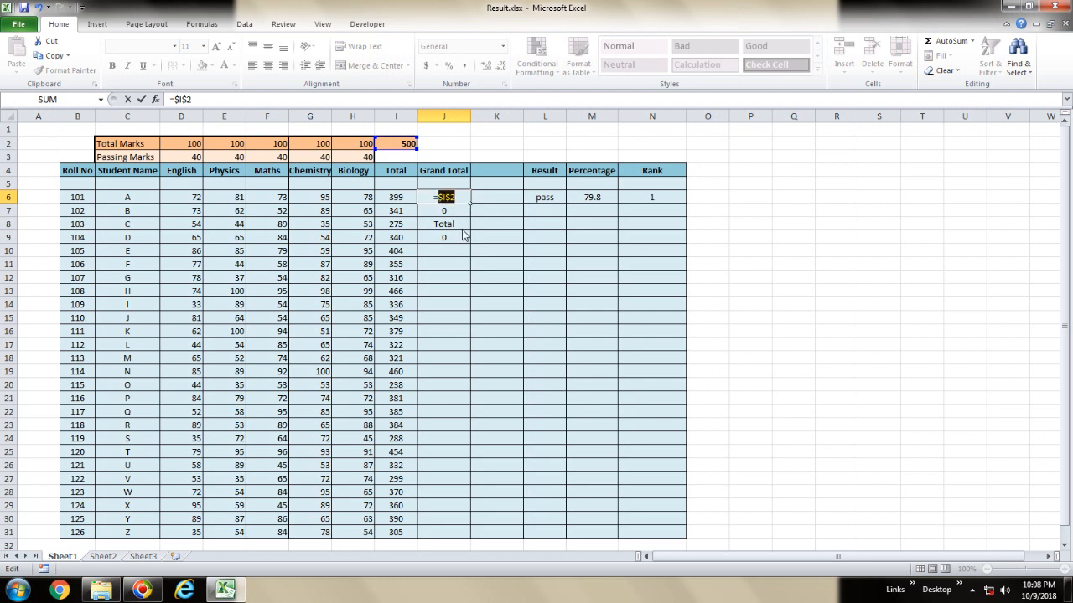
{"action": "key", "text": "Return"}
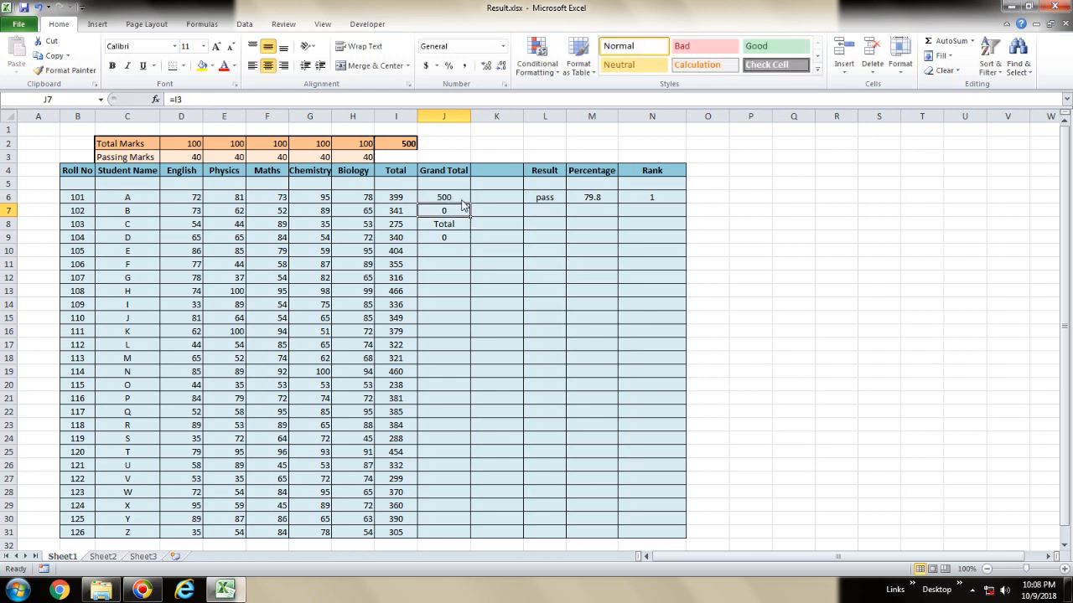
- Fill the Grand Total formula from J6 down to J31 and inspect the copied formula in J7
{"action": "left_click", "coordinate": [465, 207]}
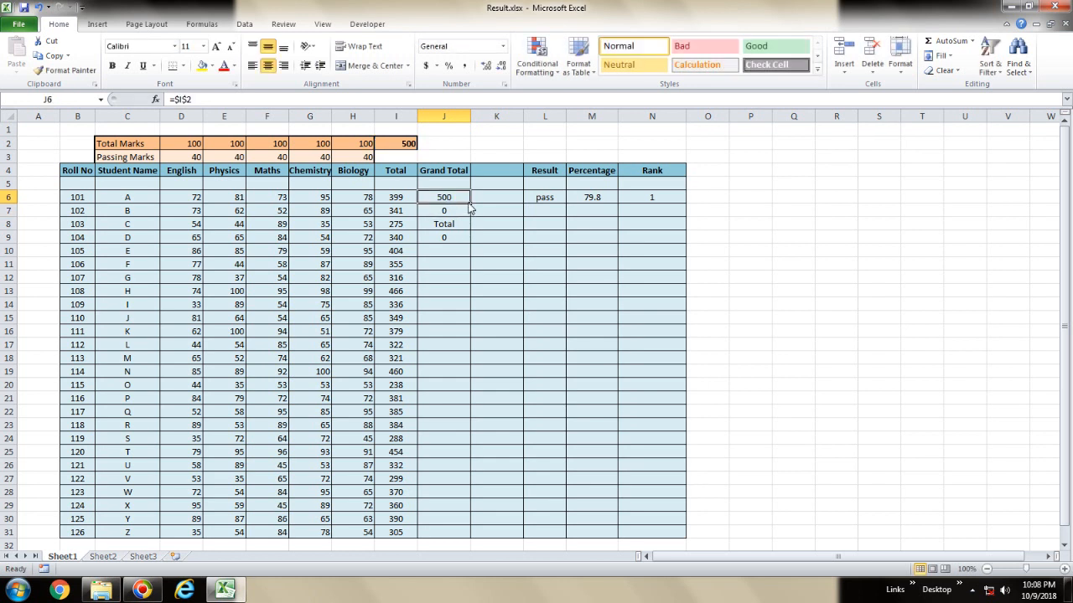
{"action": "left_click_drag", "start_coordinate": [469, 204], "coordinate": [463, 540]}
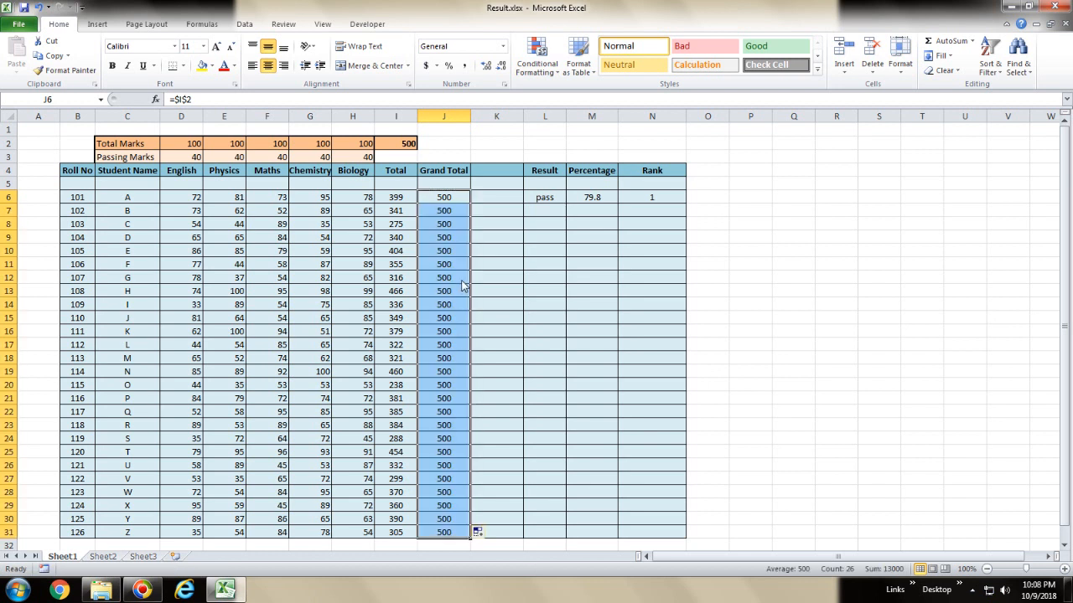
{"action": "left_click", "coordinate": [455, 216]}
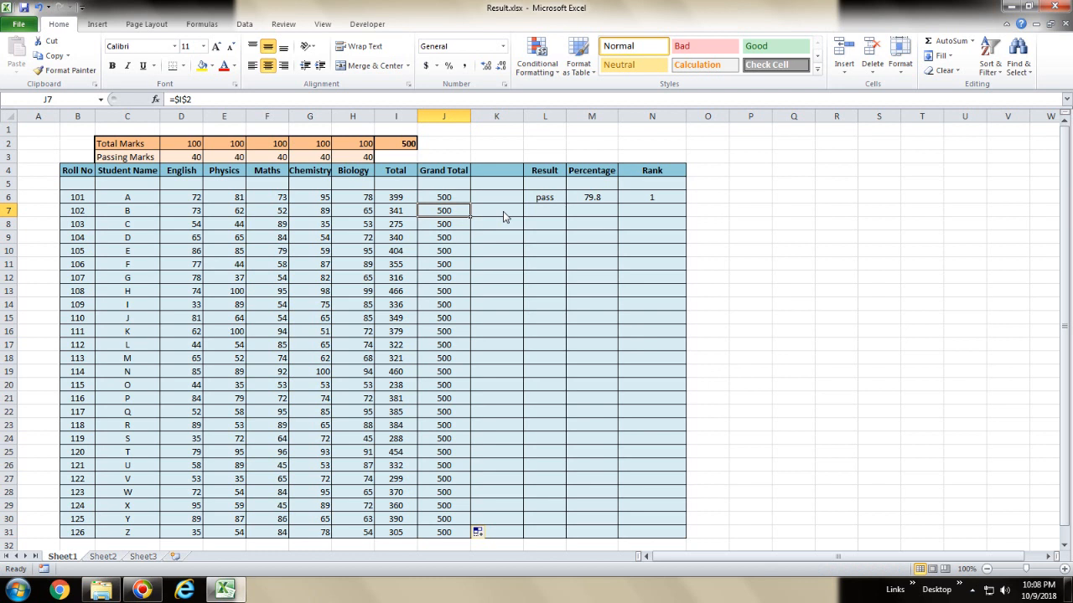
{"action": "left_click_drag", "start_coordinate": [207, 102], "coordinate": [168, 102]}
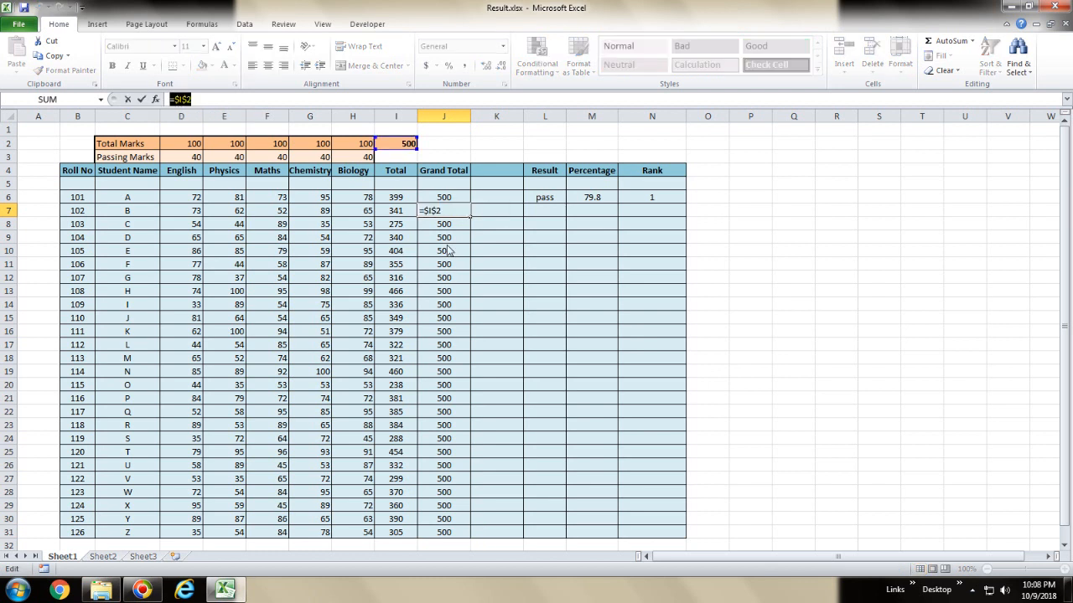
- Copy the absolute Grand Total formula from J6 across to K6, inspect the copied reference, and dismiss the color scheme dialog
{"action": "key", "text": "Return"}
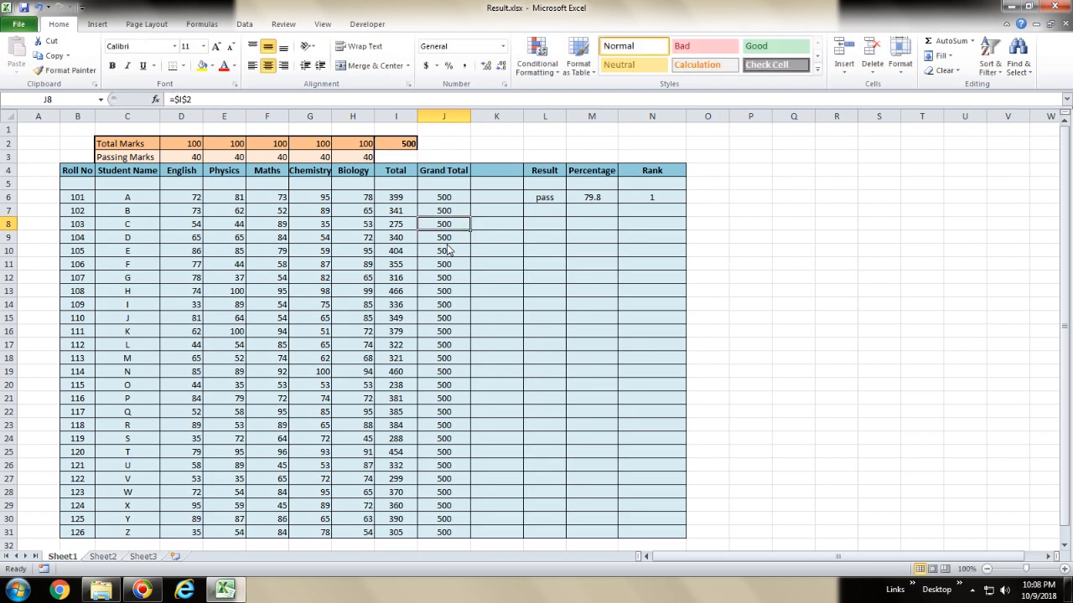
{"action": "left_click", "coordinate": [457, 199]}
{"action": "left_click_drag", "start_coordinate": [475, 211], "coordinate": [505, 204]}
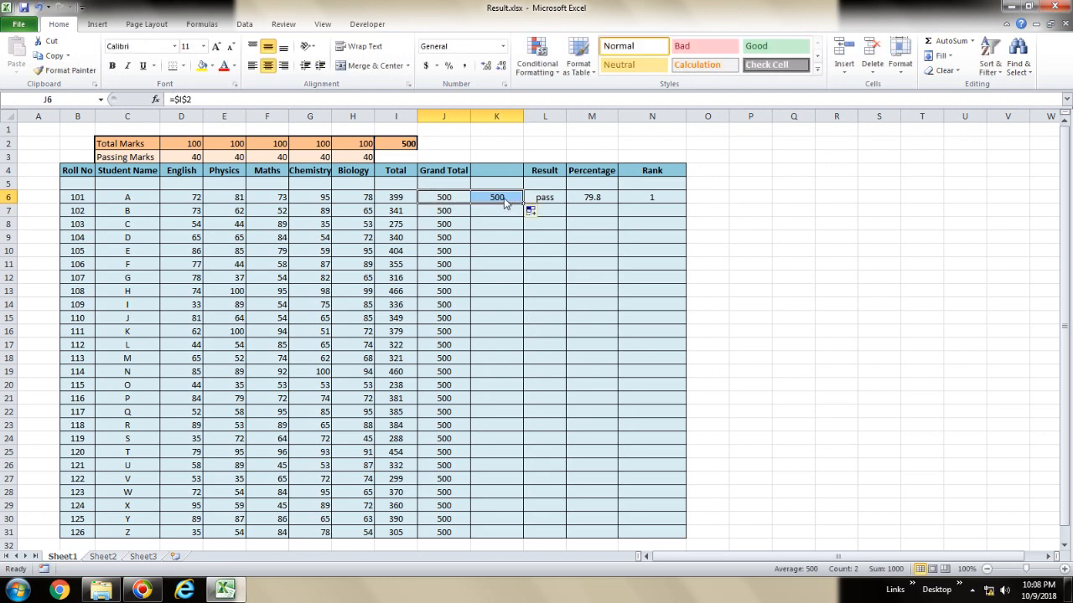
{"action": "left_click", "coordinate": [505, 201]}
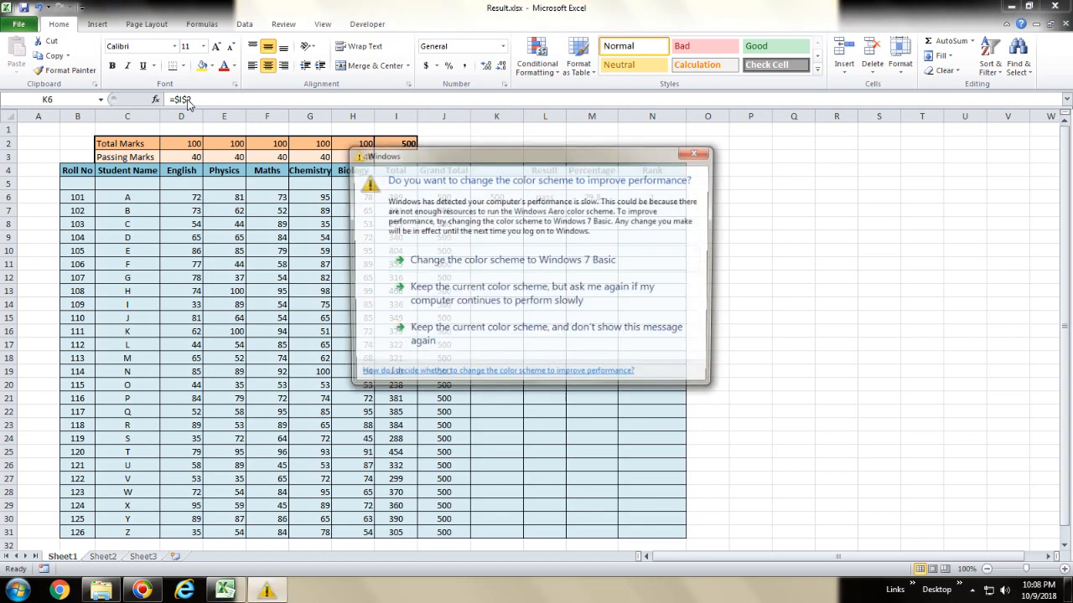
{"action": "left_click", "coordinate": [697, 152]}
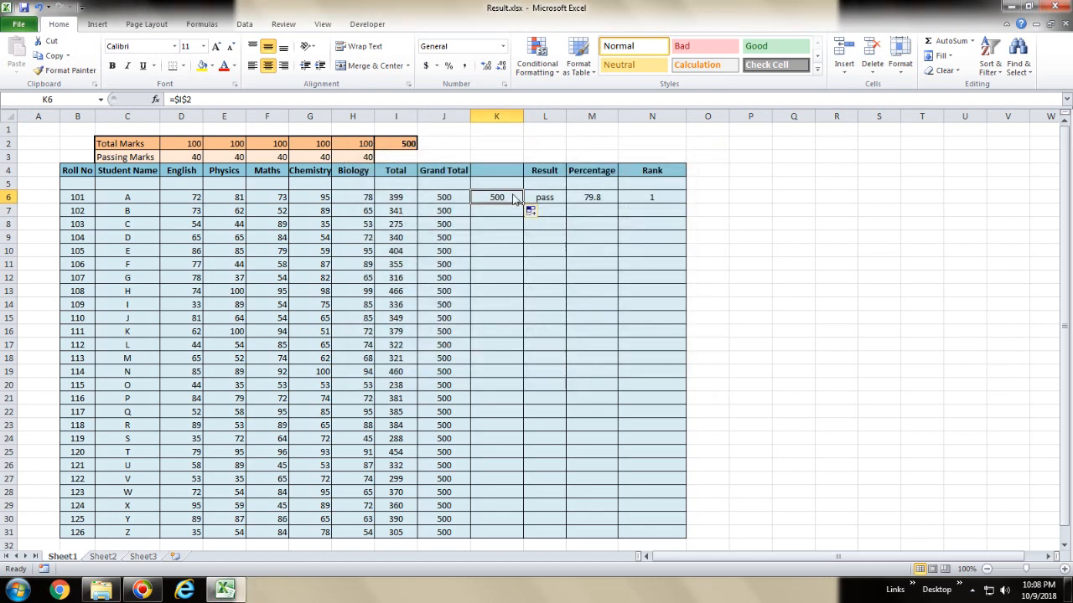
- Change the reference in K6 to lock only the column, making the formula =$I2, and inspect it
{"action": "double_click", "coordinate": [511, 197]}
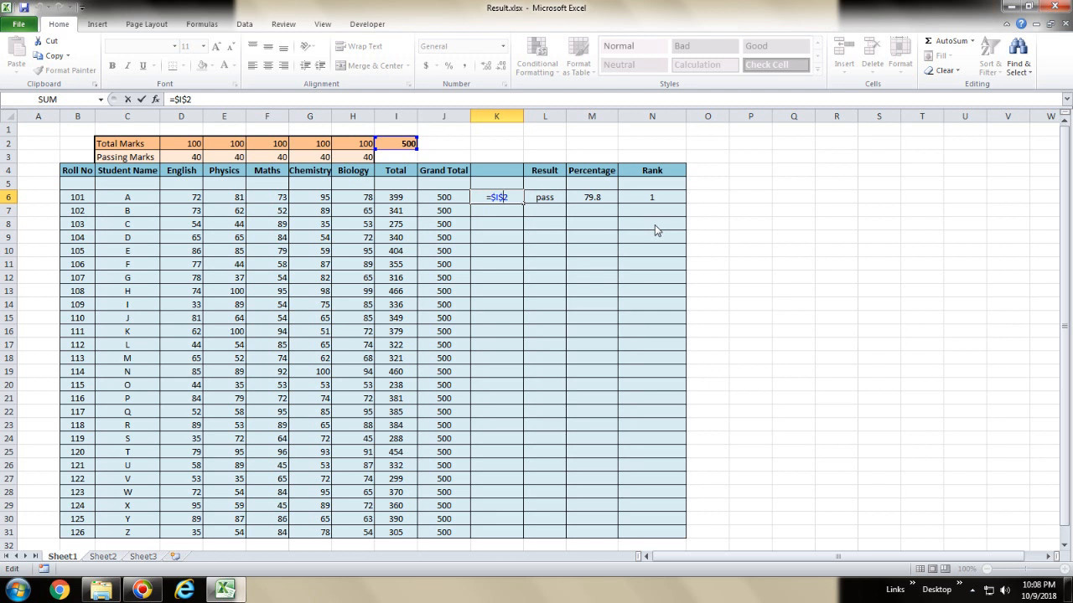
{"action": "key", "text": "Left"}
{"action": "key", "text": "BackSpace"}
{"action": "key", "text": "Return"}
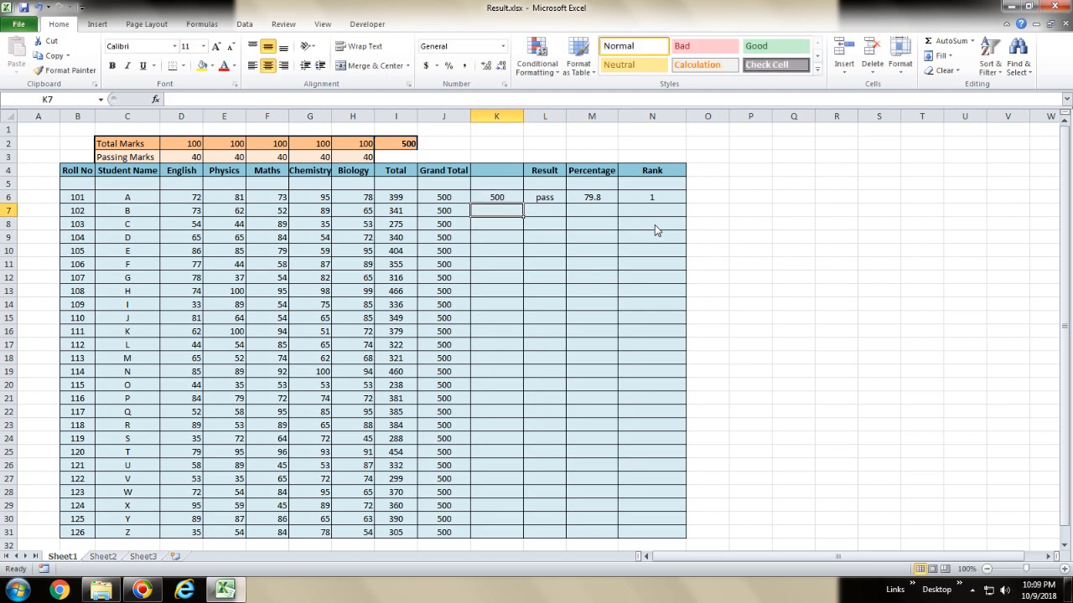
{"action": "left_click", "coordinate": [508, 199]}
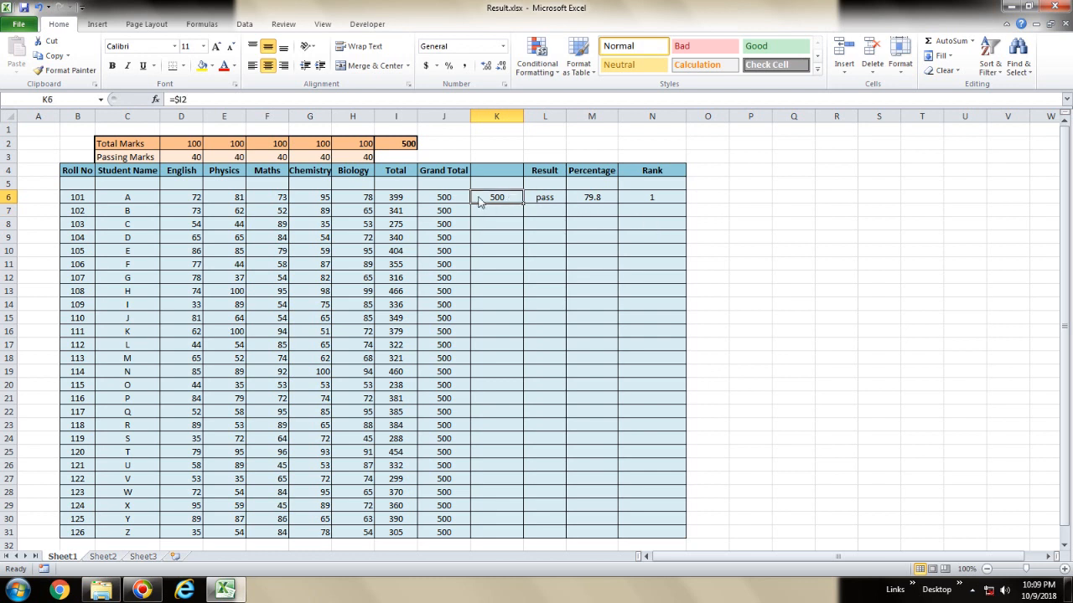
{"action": "double_click", "coordinate": [178, 100]}
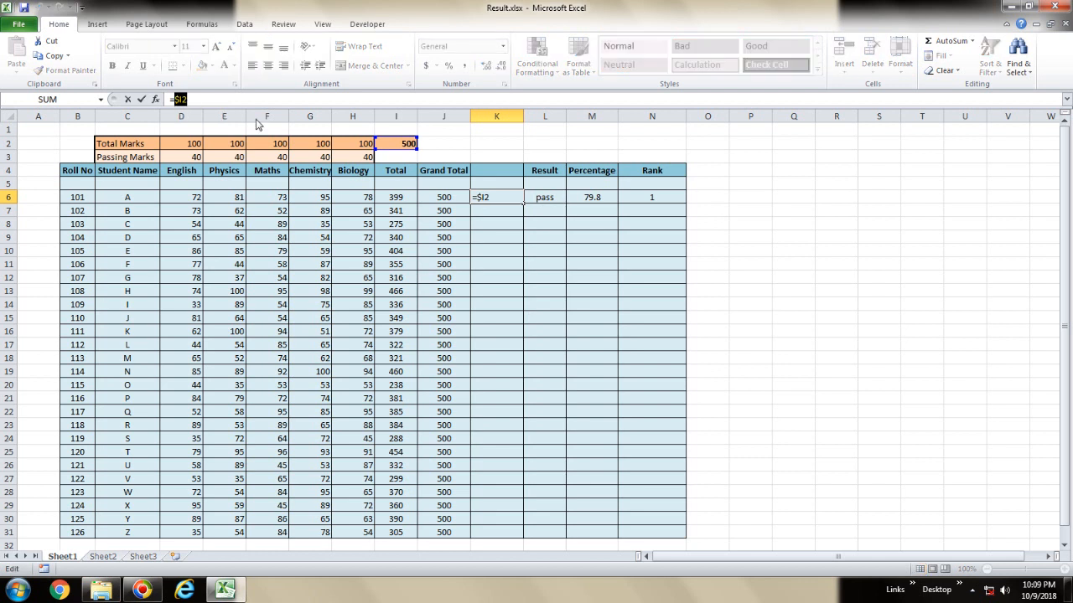
{"action": "key", "text": "Return"}
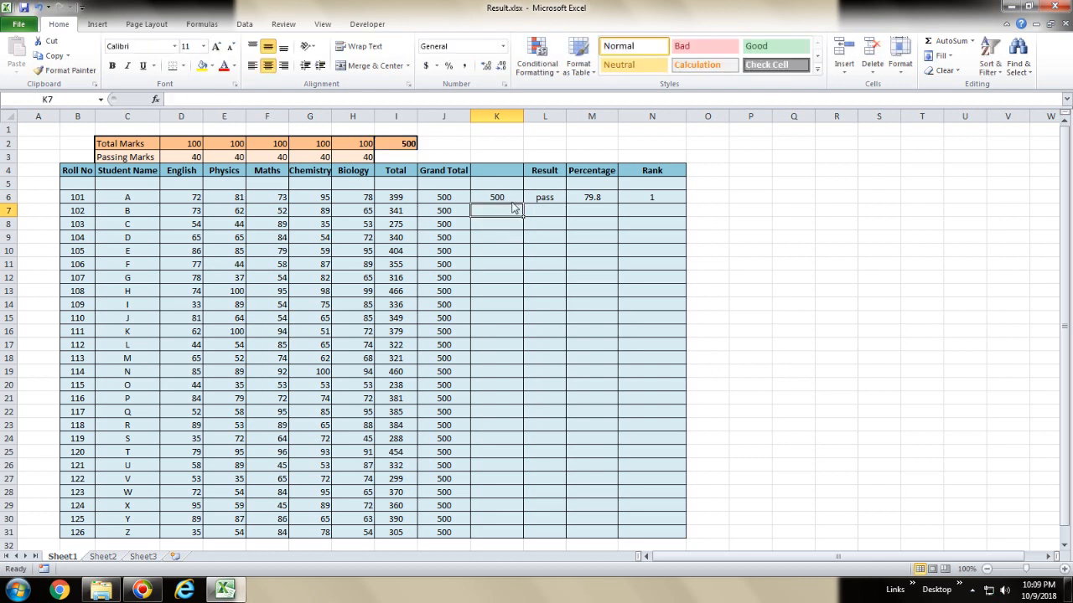
- Try filling the column-locked formula from K6 down to K8 and examine the copied reference in K7
{"action": "left_click", "coordinate": [513, 200]}
{"action": "left_click_drag", "start_coordinate": [523, 206], "coordinate": [526, 231]}
{"action": "left_click", "coordinate": [510, 216]}
{"action": "left_click_drag", "start_coordinate": [199, 100], "coordinate": [168, 99]}
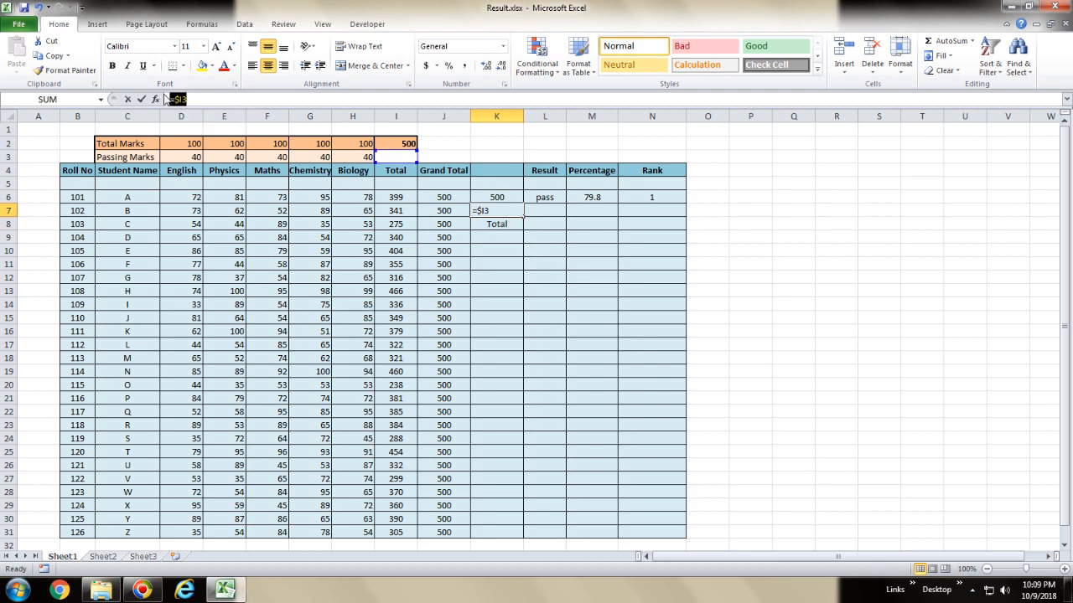
{"action": "left_click", "coordinate": [507, 201]}
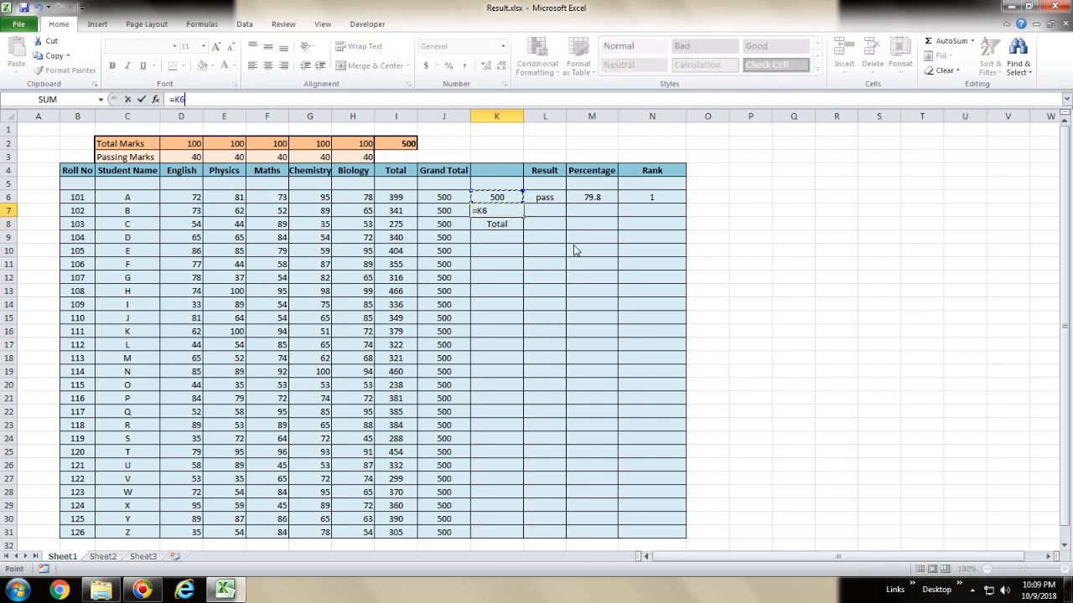
- Restore the formula in K7, then undo the trial fill, reference edit and copy in column K
{"action": "key", "text": "ctrl+z"}
{"action": "key", "text": "ctrl+z"}
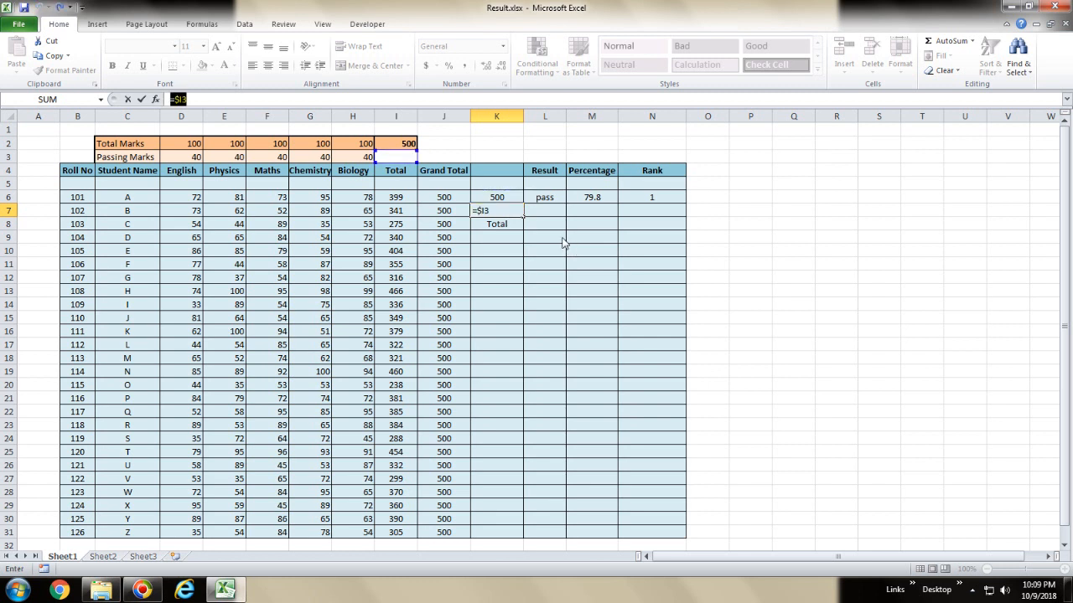
{"action": "key", "text": "ctrl+z"}
{"action": "key", "text": "ctrl+Return"}
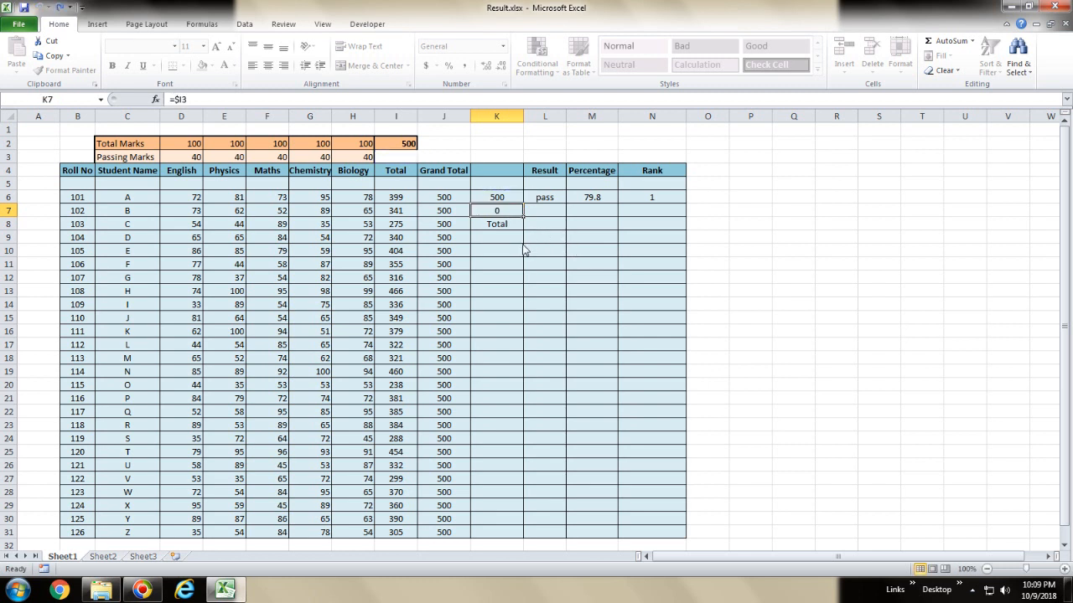
{"action": "key", "text": "ctrl+z"}
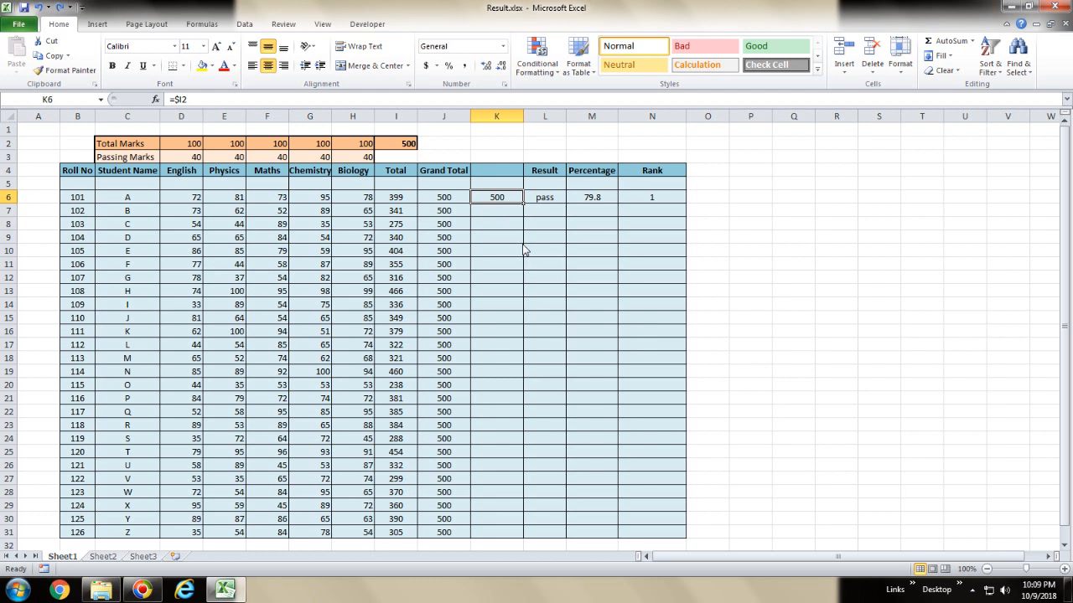
{"action": "key", "text": "ctrl+z"}
{"action": "key", "text": "Down"}
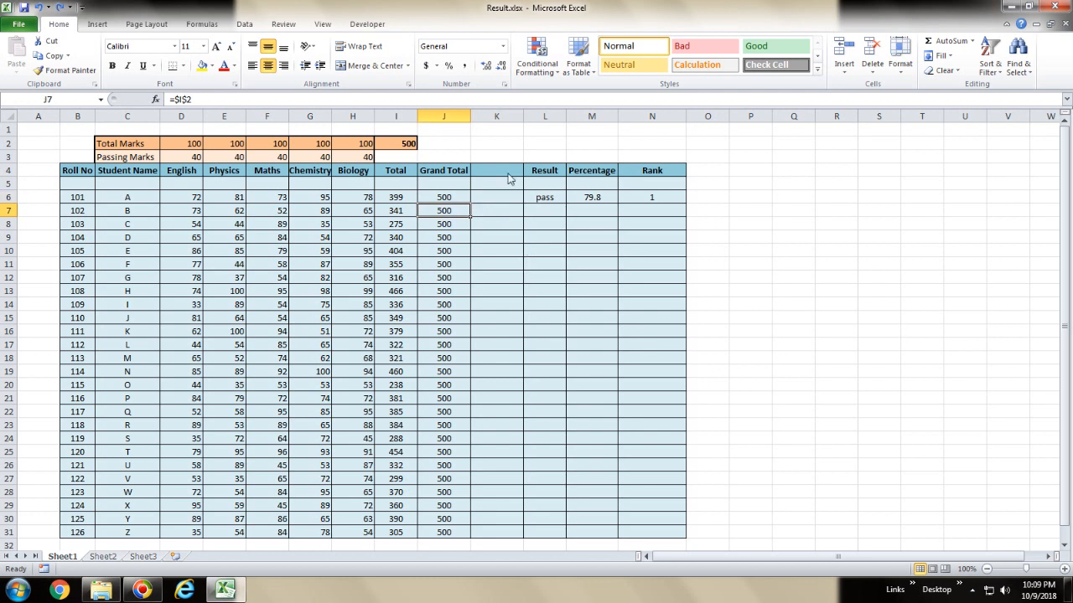
{"action": "right_click", "coordinate": [506, 118]}
{"action": "left_click", "coordinate": [534, 205]}
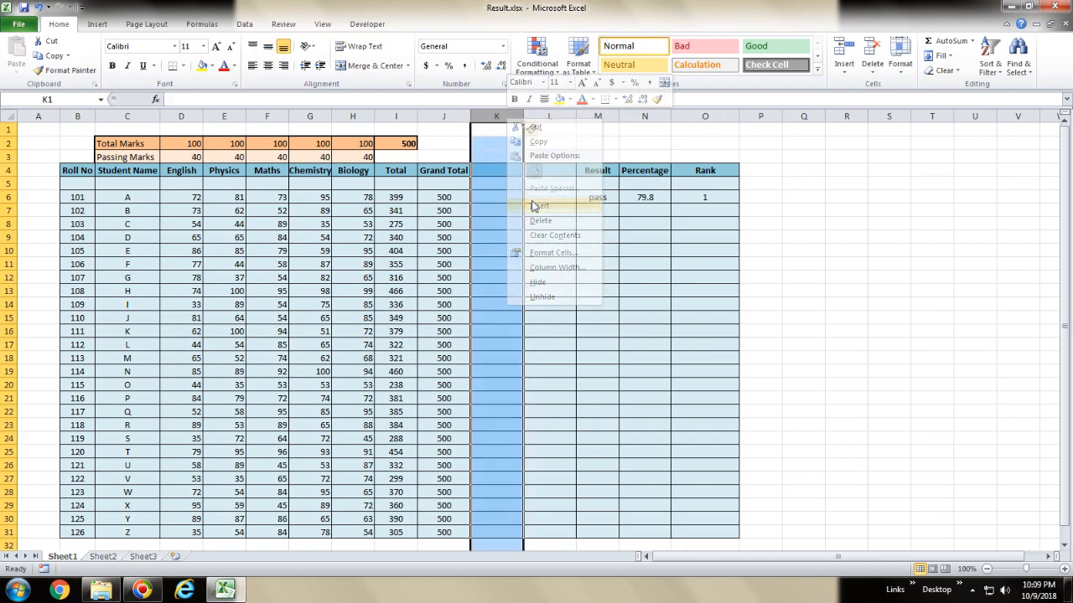
{"action": "key", "text": "ctrl+z"}
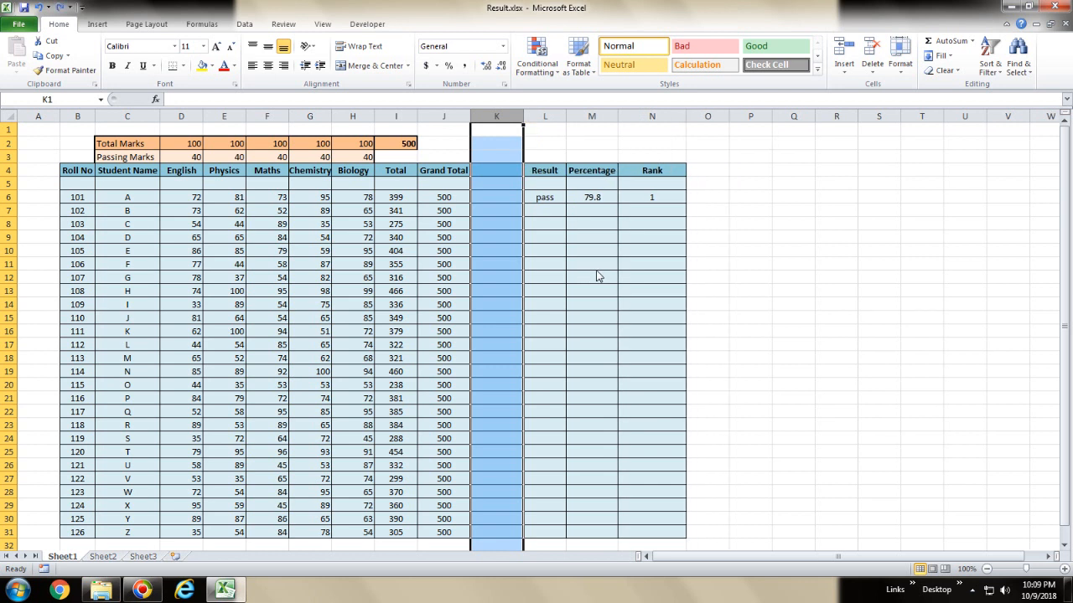
- Undo the Grand Total fill in column J and delete the blank column K before the Result column
{"action": "key", "text": "ctrl+z"}
{"action": "right_click", "coordinate": [497, 118]}
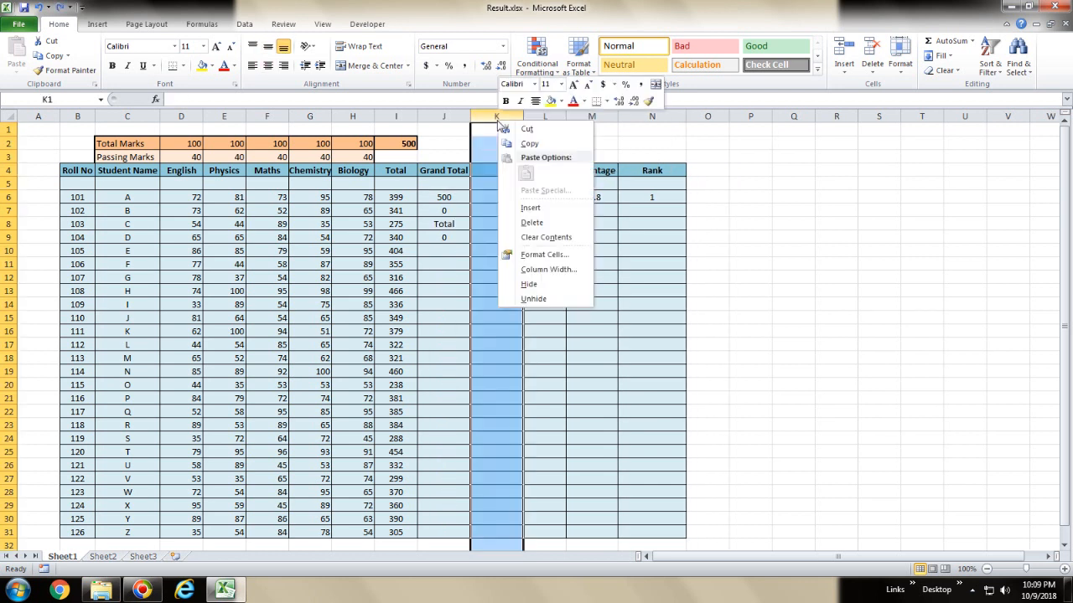
{"action": "left_click", "coordinate": [526, 221]}
- Clear the Grand Total cells J6 through J9
{"action": "left_click", "coordinate": [450, 201]}
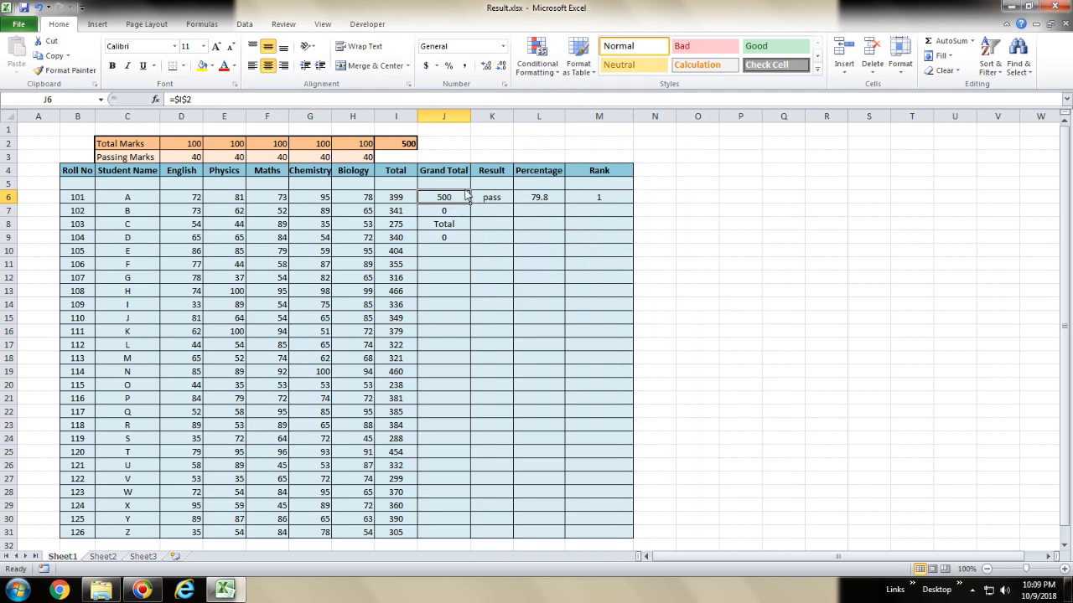
{"action": "key", "text": "Delete"}
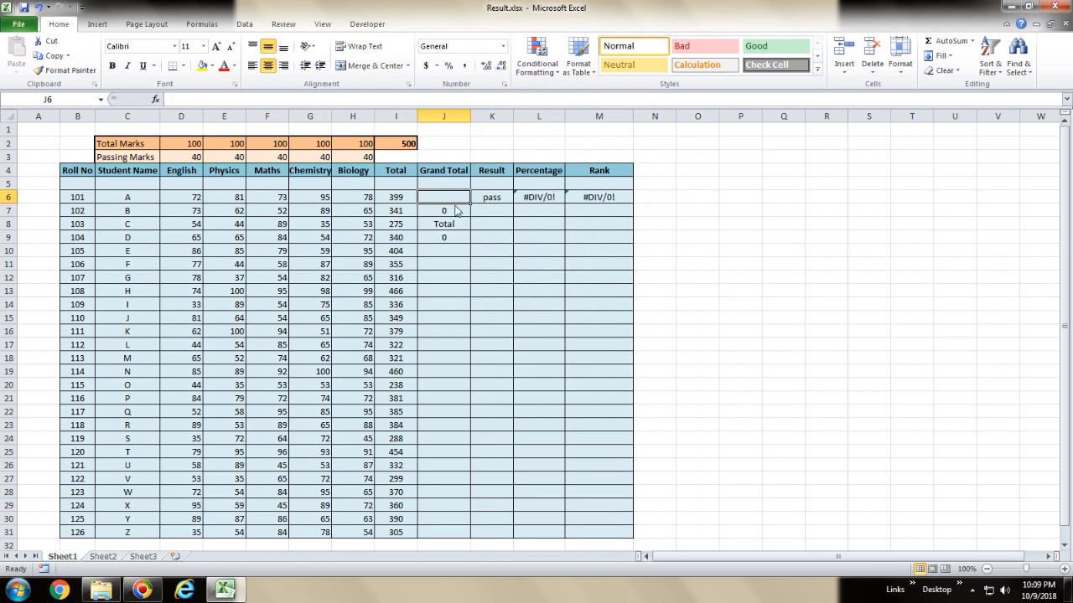
{"action": "left_click_drag", "start_coordinate": [457, 209], "coordinate": [447, 237]}
{"action": "key", "text": "Delete"}
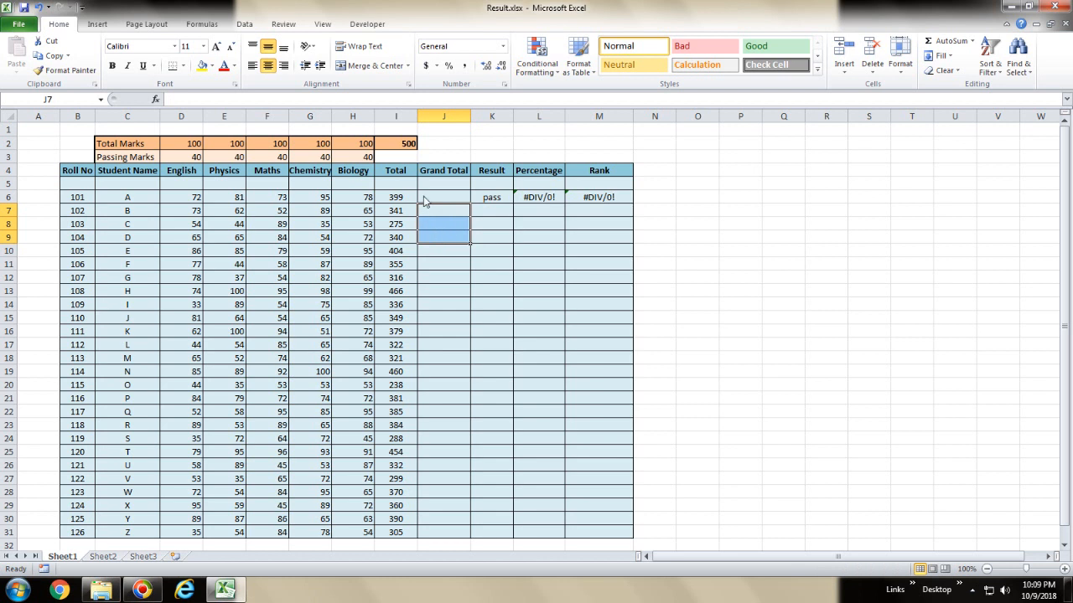
- Enter the absolute reference formula =$I$2 in Grand Total cell J6 and fill it down to J31
{"action": "double_click", "coordinate": [431, 201]}
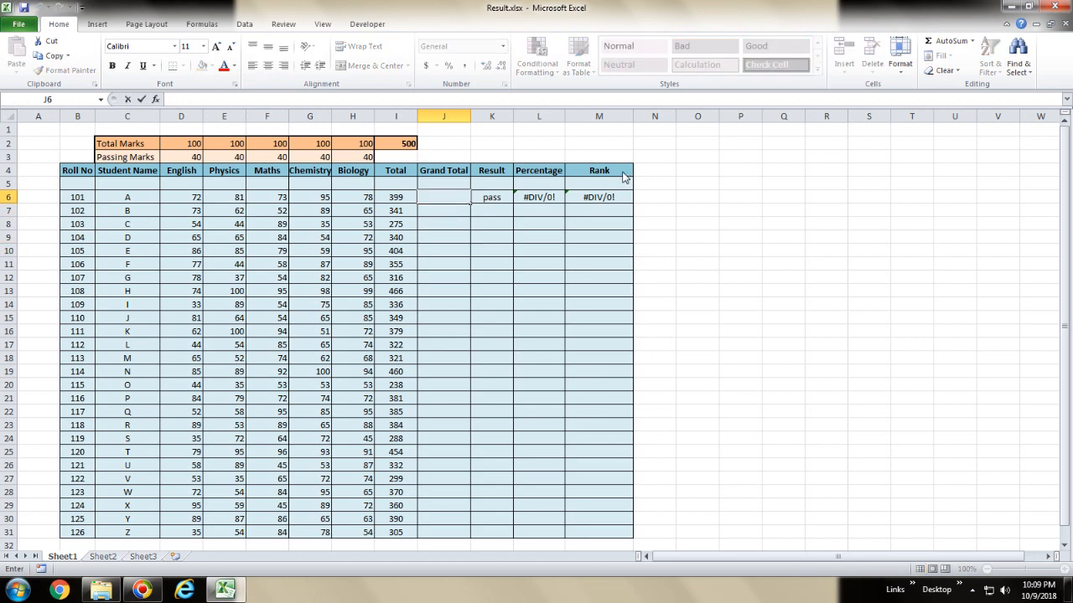
{"action": "type", "text": "="}
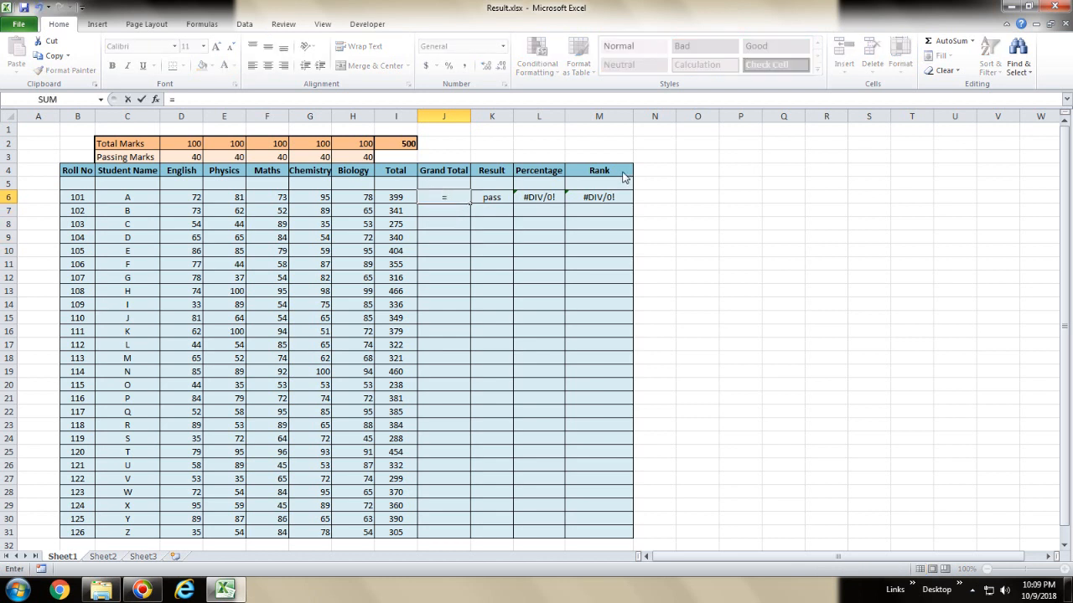
{"action": "left_click", "coordinate": [409, 147]}
{"action": "type", "text": "$I2"}
{"action": "type", "text": "$"}
{"action": "key", "text": "Return"}
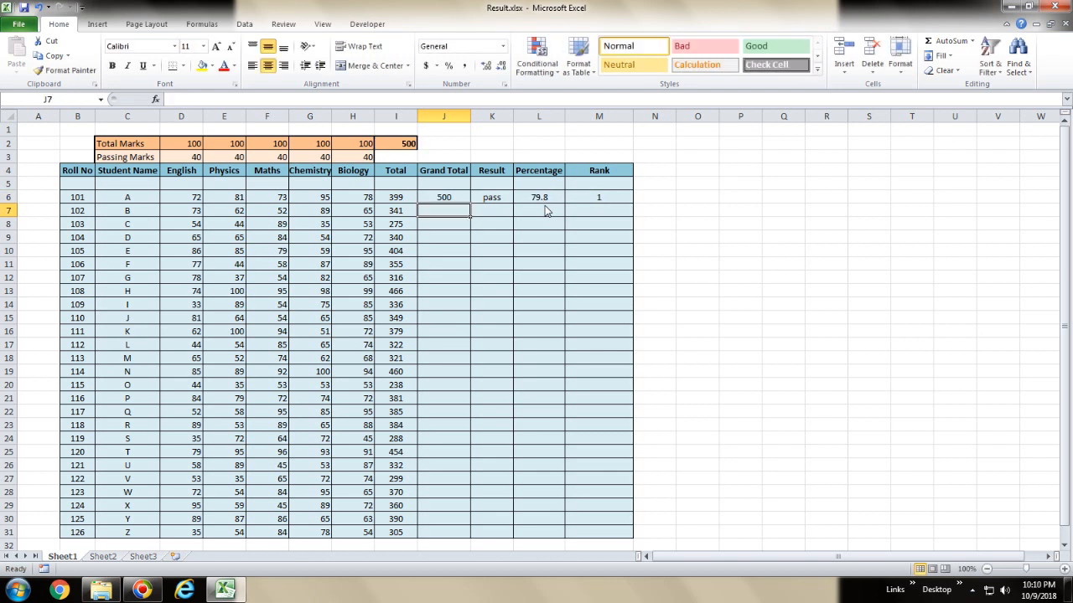
{"action": "key", "text": "Up"}
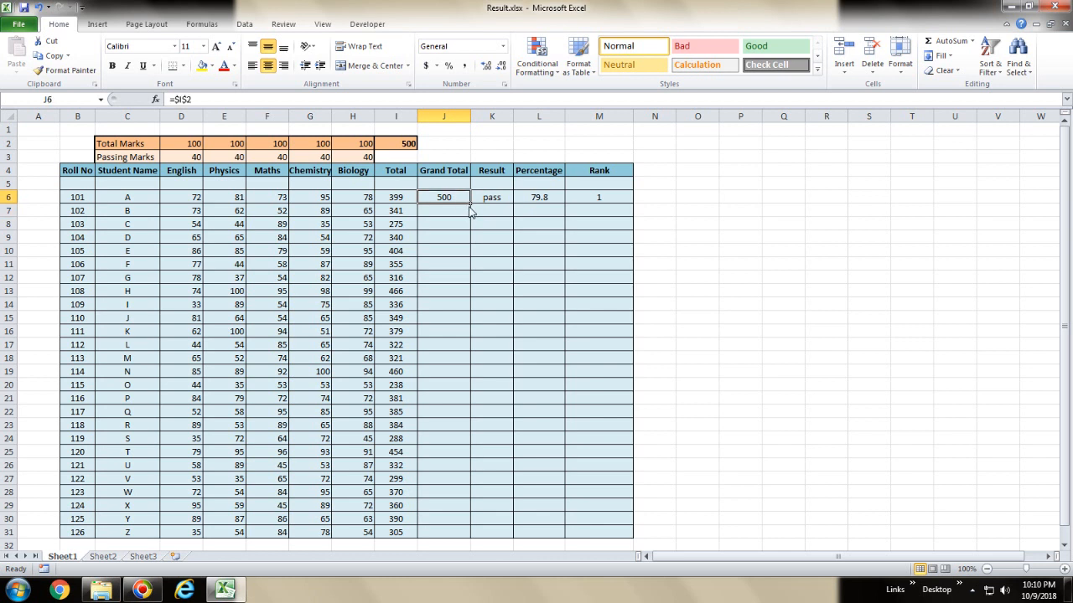
{"action": "left_click_drag", "start_coordinate": [469, 207], "coordinate": [459, 538]}
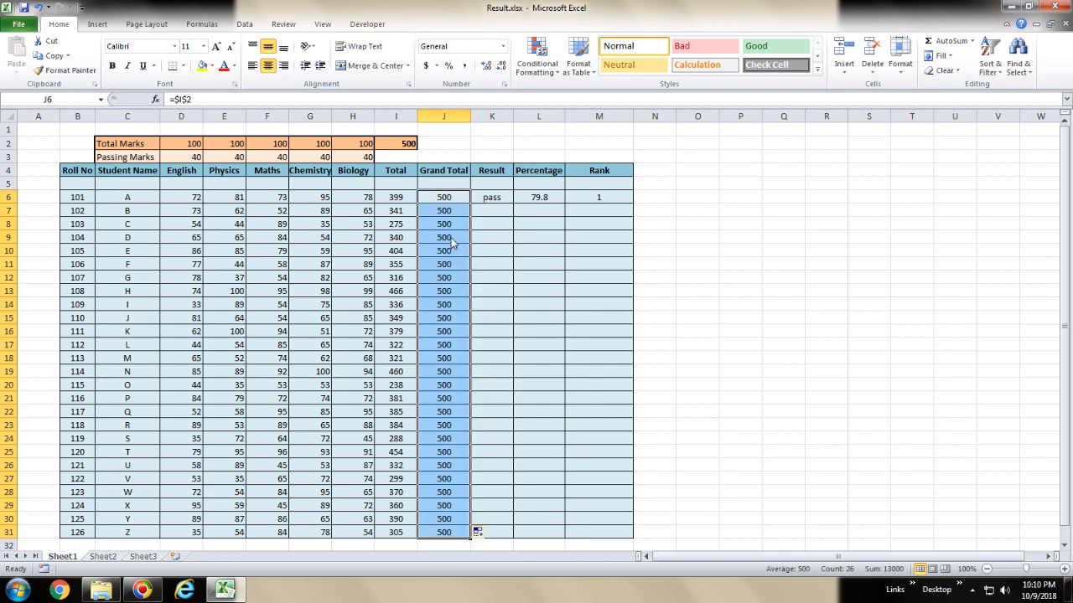